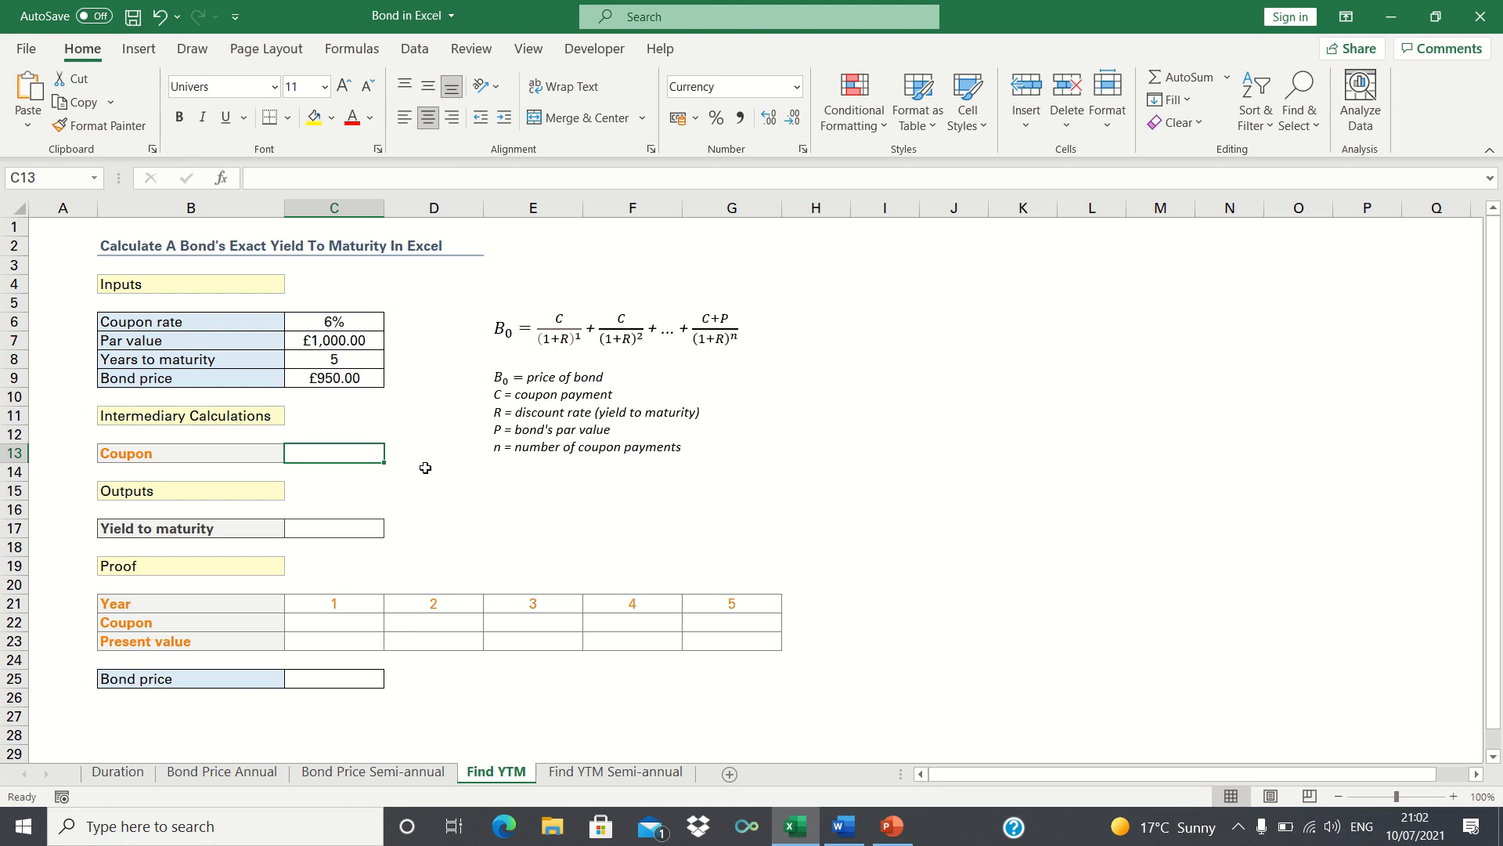
Step: Calculate the coupon payment in C13 by multiplying the coupon rate in C6 by the par value in C7
{"action": "type", "text": "="}
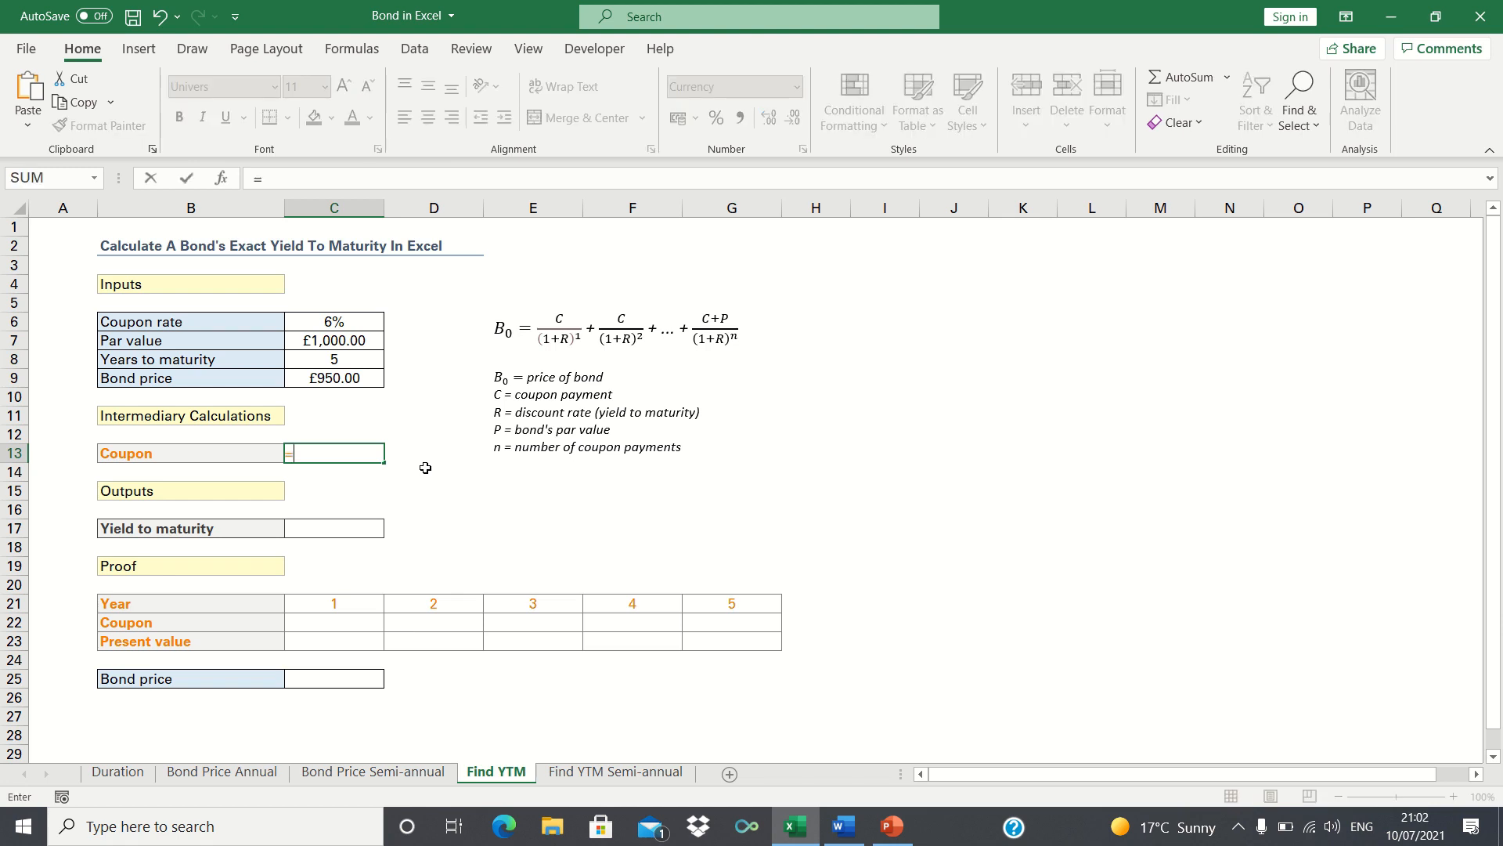
{"action": "left_click", "coordinate": [350, 320]}
{"action": "type", "text": "*"}
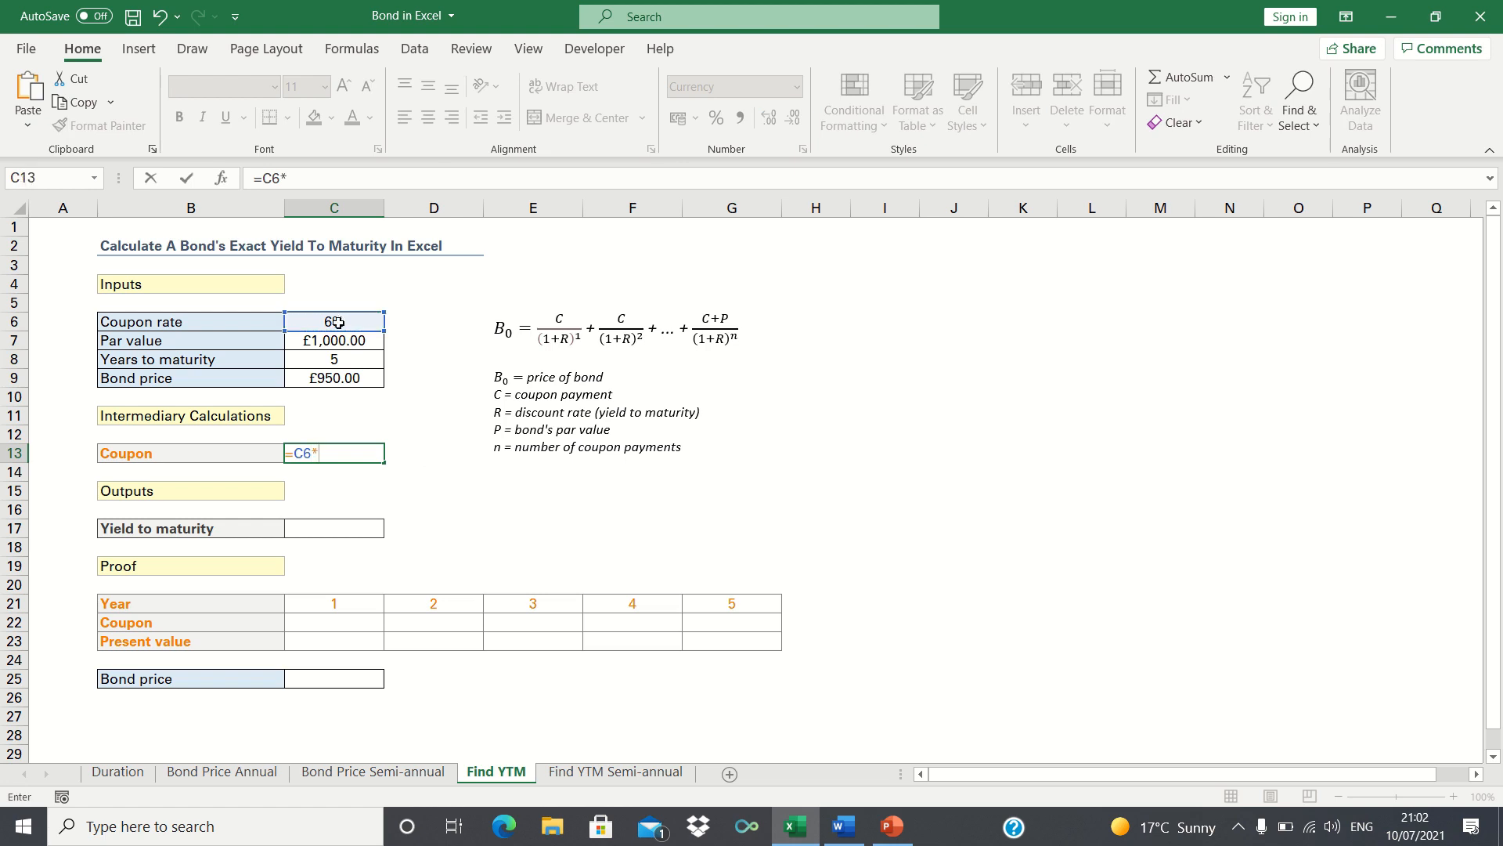
{"action": "left_click", "coordinate": [330, 339]}
{"action": "key", "text": "Return"}
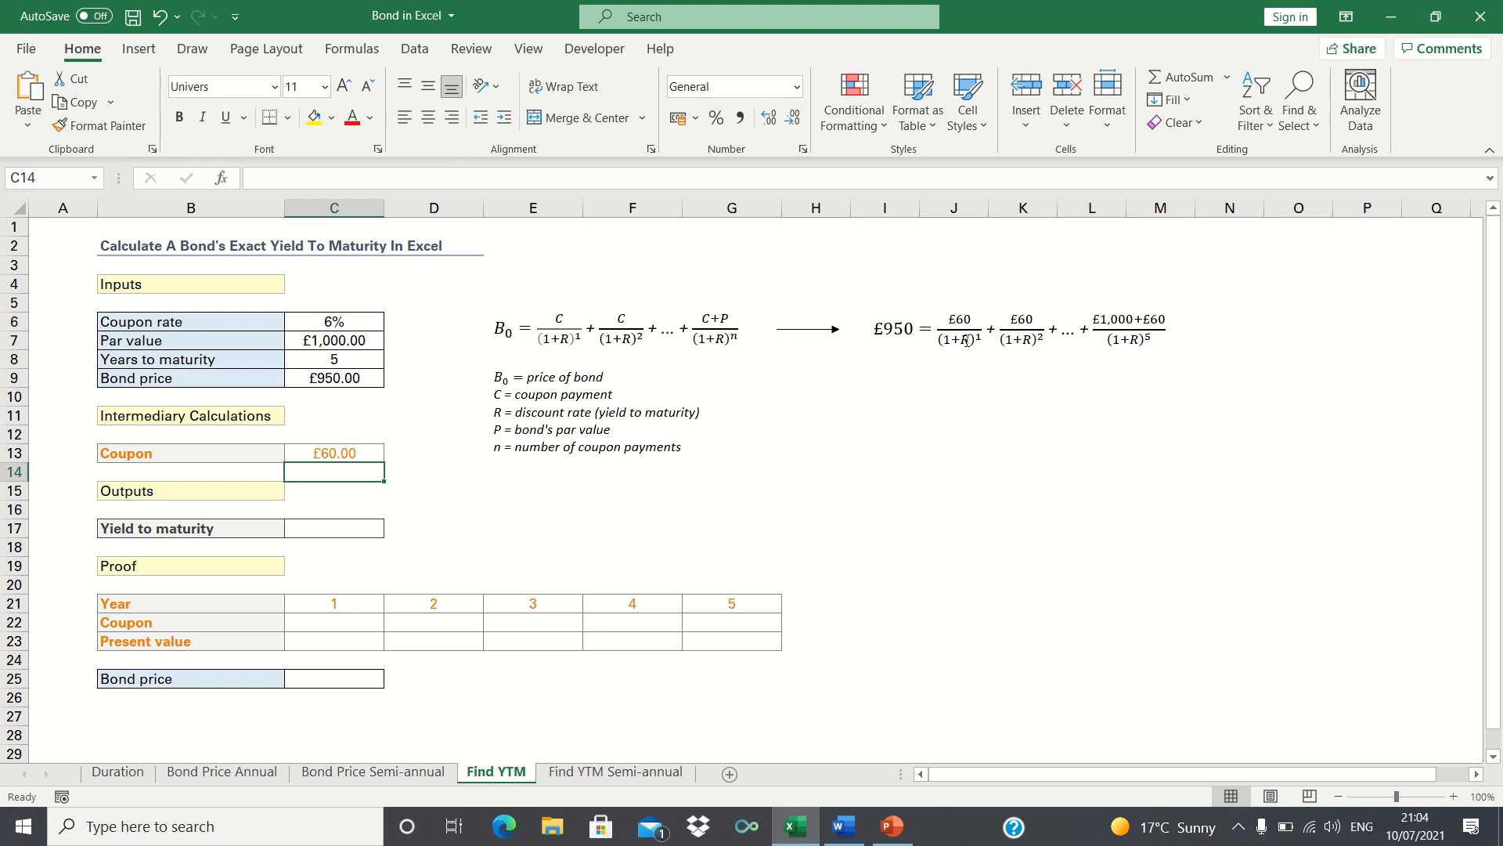
Step: Calculate the yield to maturity in C17 with the formula =RATE(C8,C13,-C9,C7)
{"action": "left_click", "coordinate": [361, 531]}
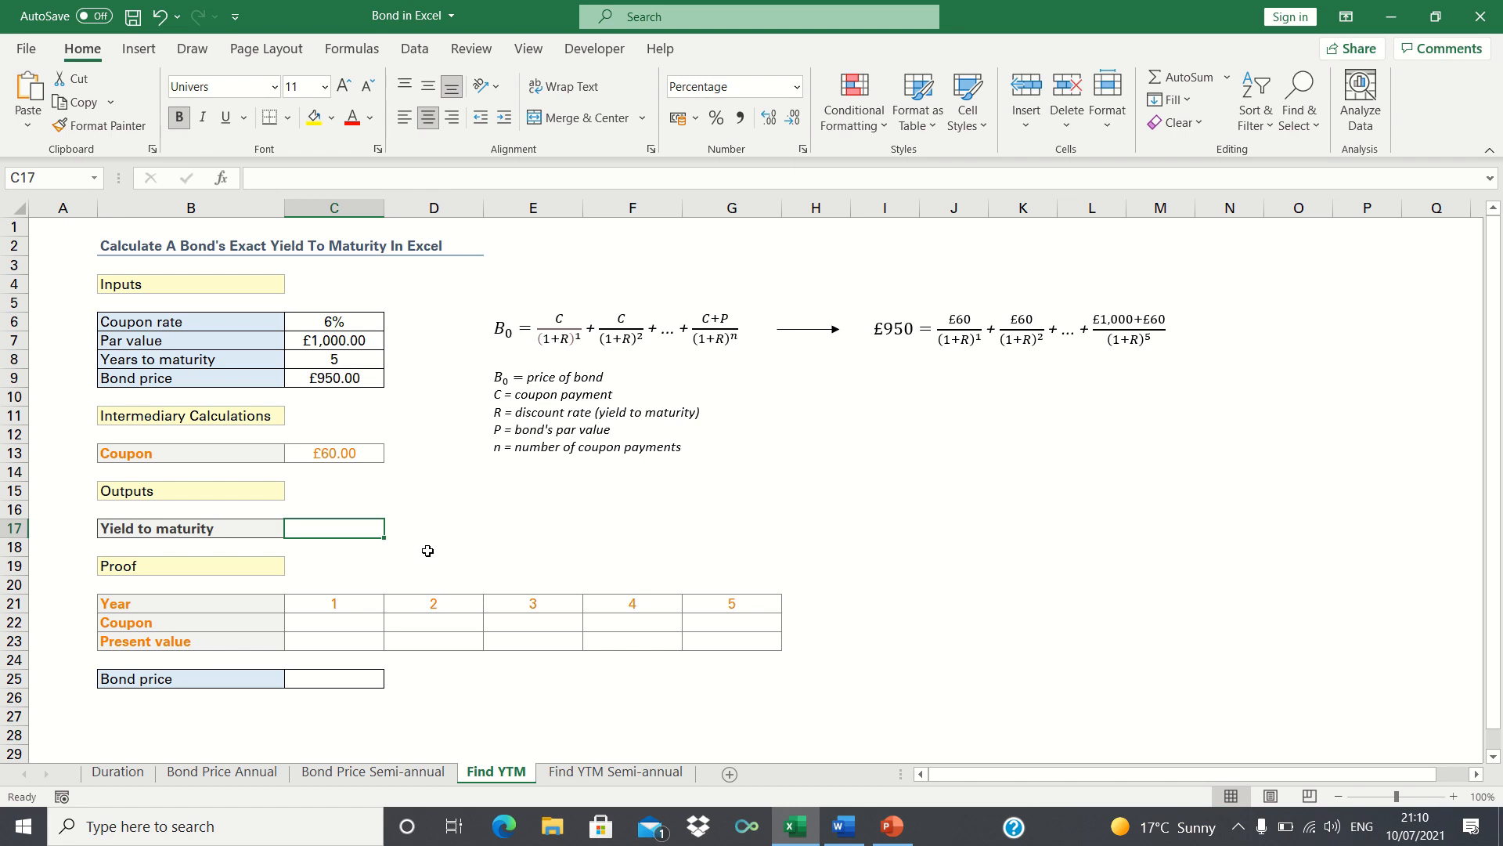
{"action": "type", "text": "=RATE("}
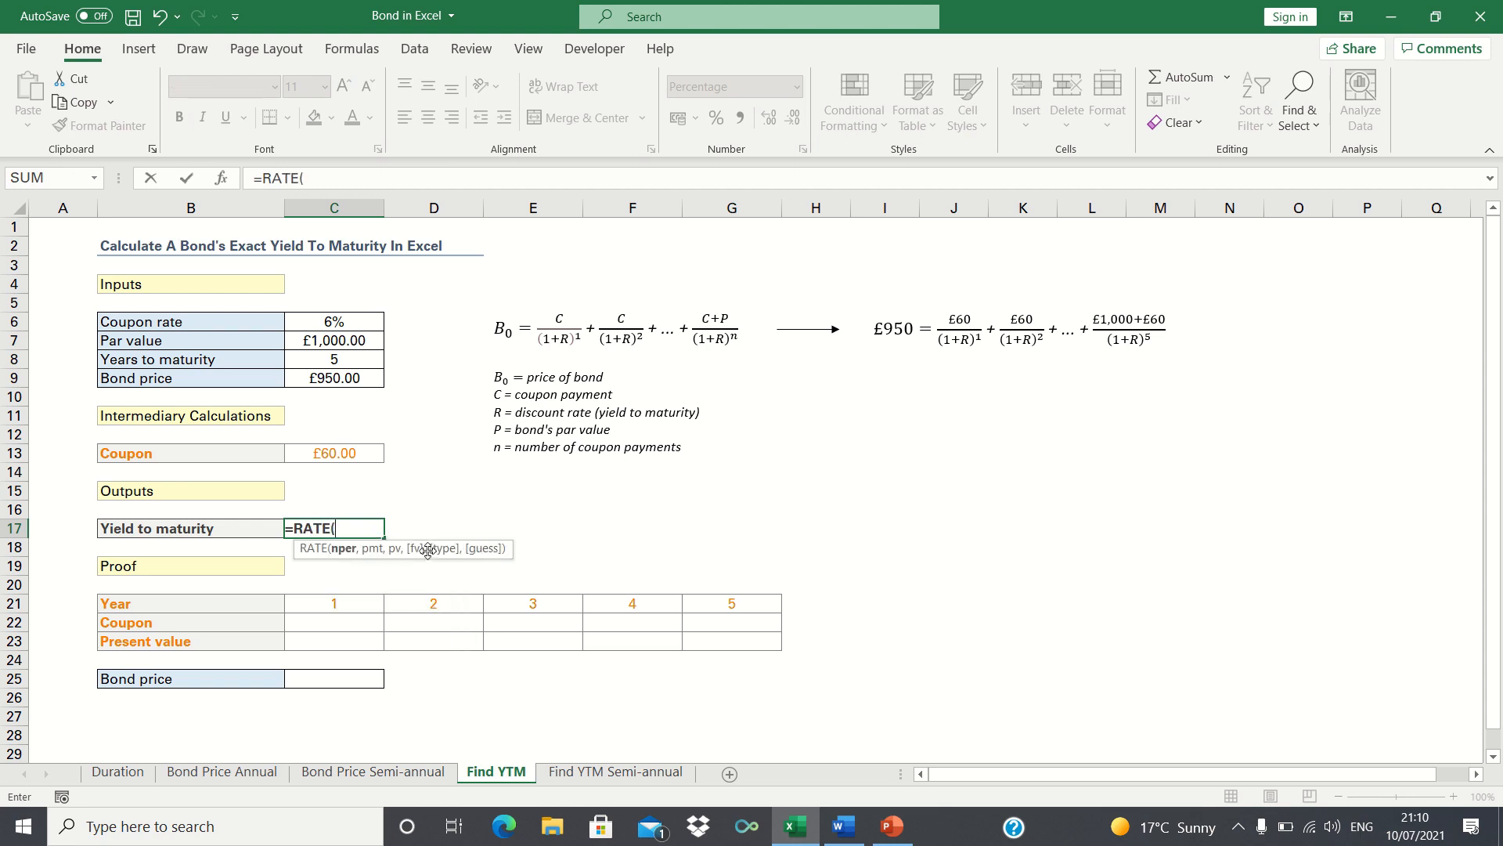
{"action": "left_click", "coordinate": [360, 357]}
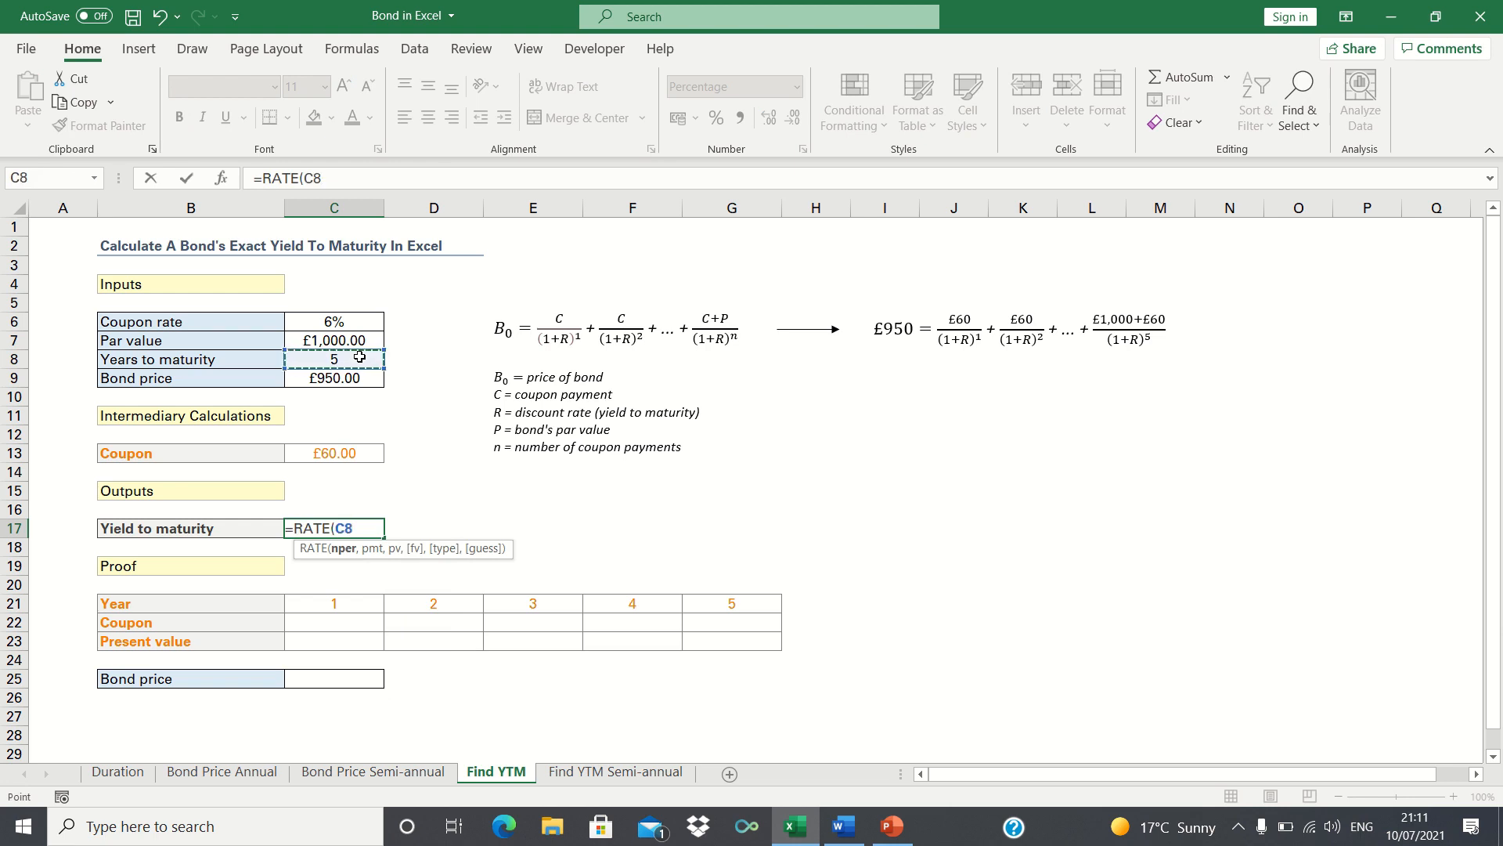
{"action": "type", "text": ","}
{"action": "left_click", "coordinate": [359, 453]}
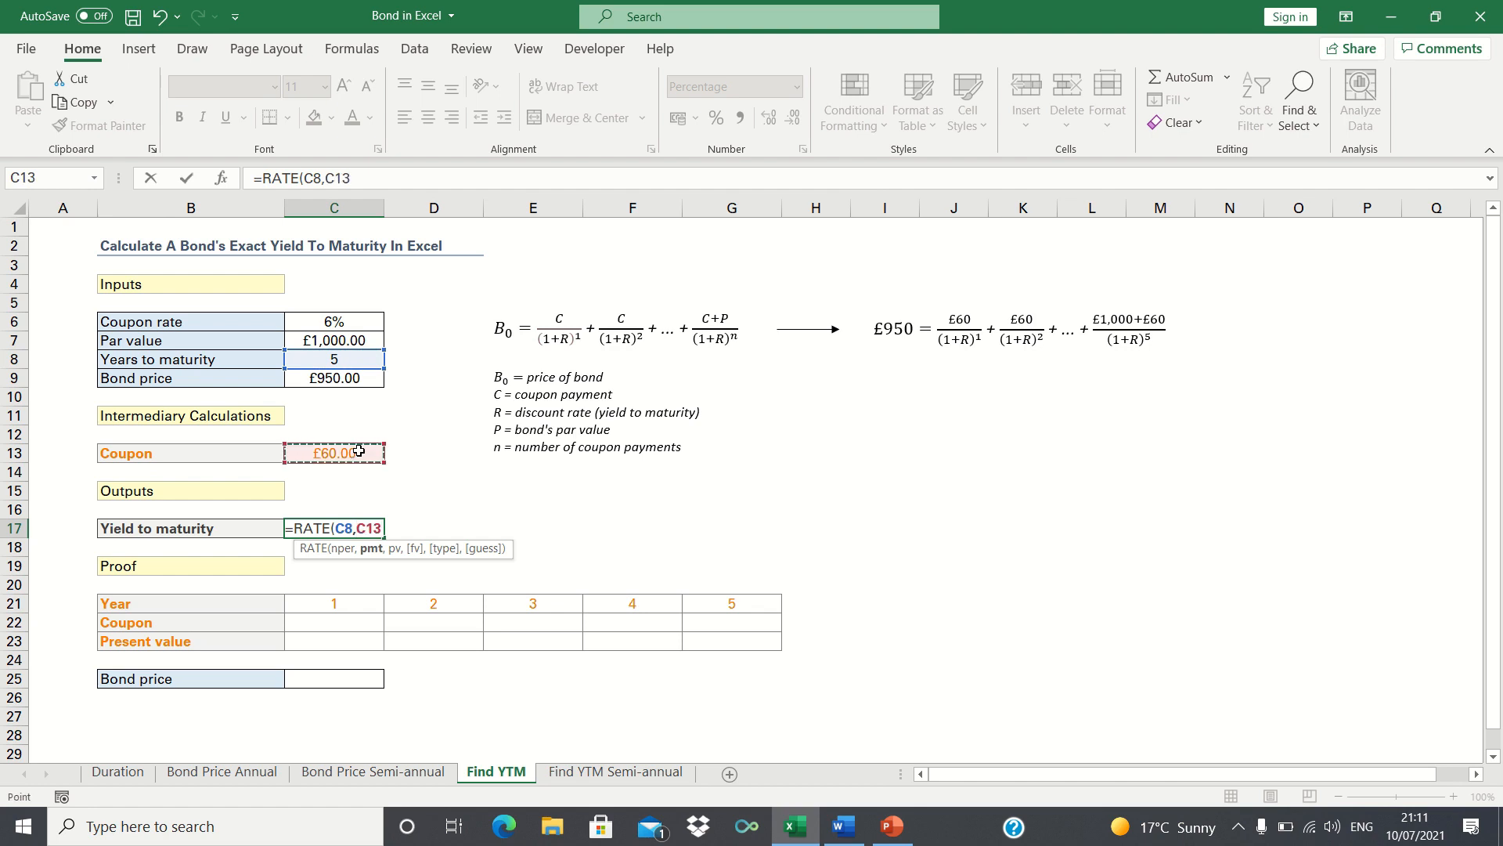
{"action": "type", "text": ",-"}
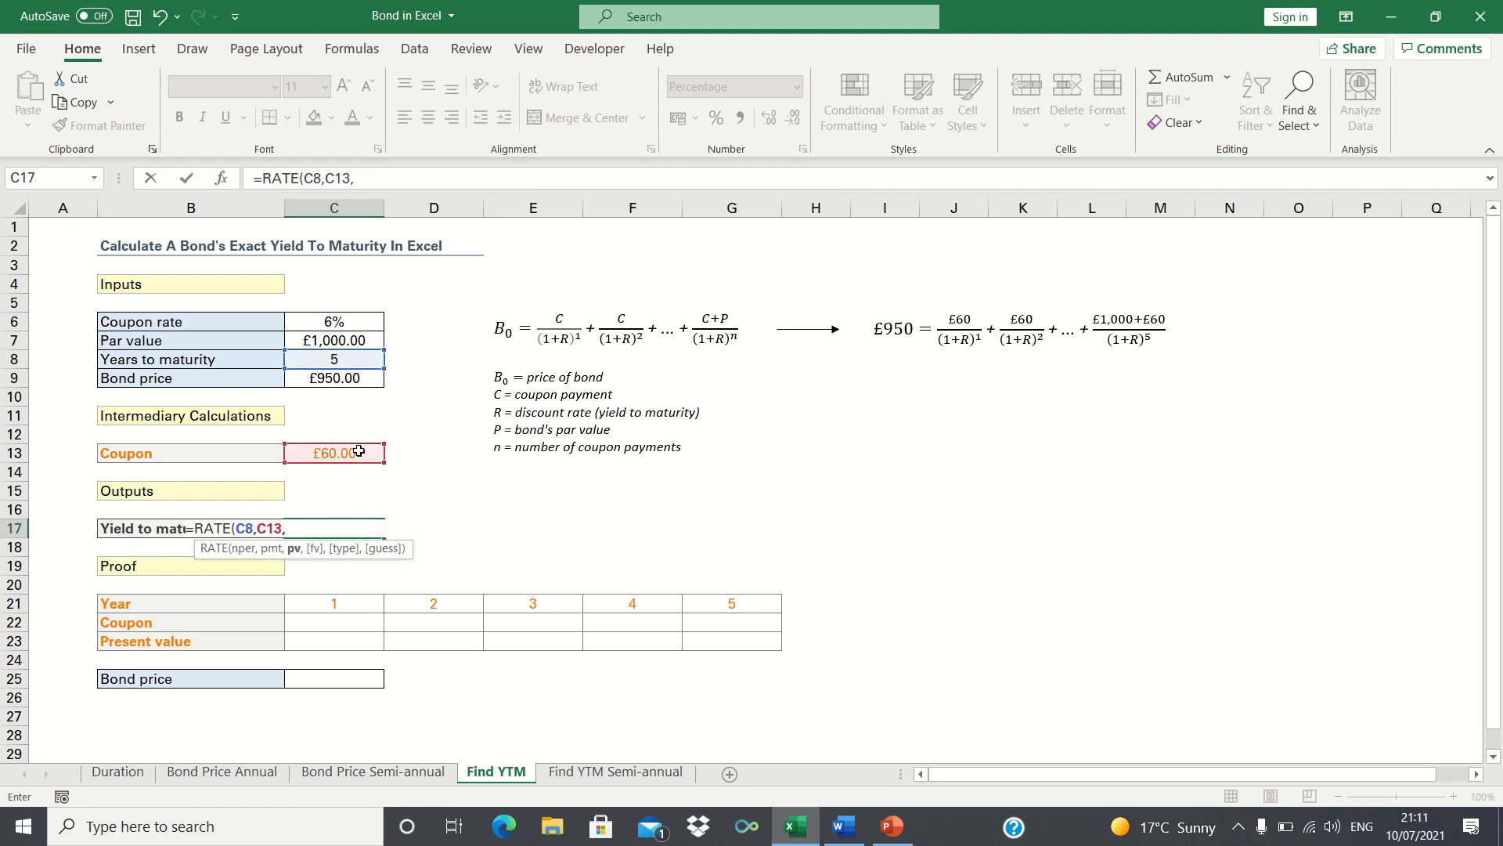
{"action": "left_click", "coordinate": [344, 379]}
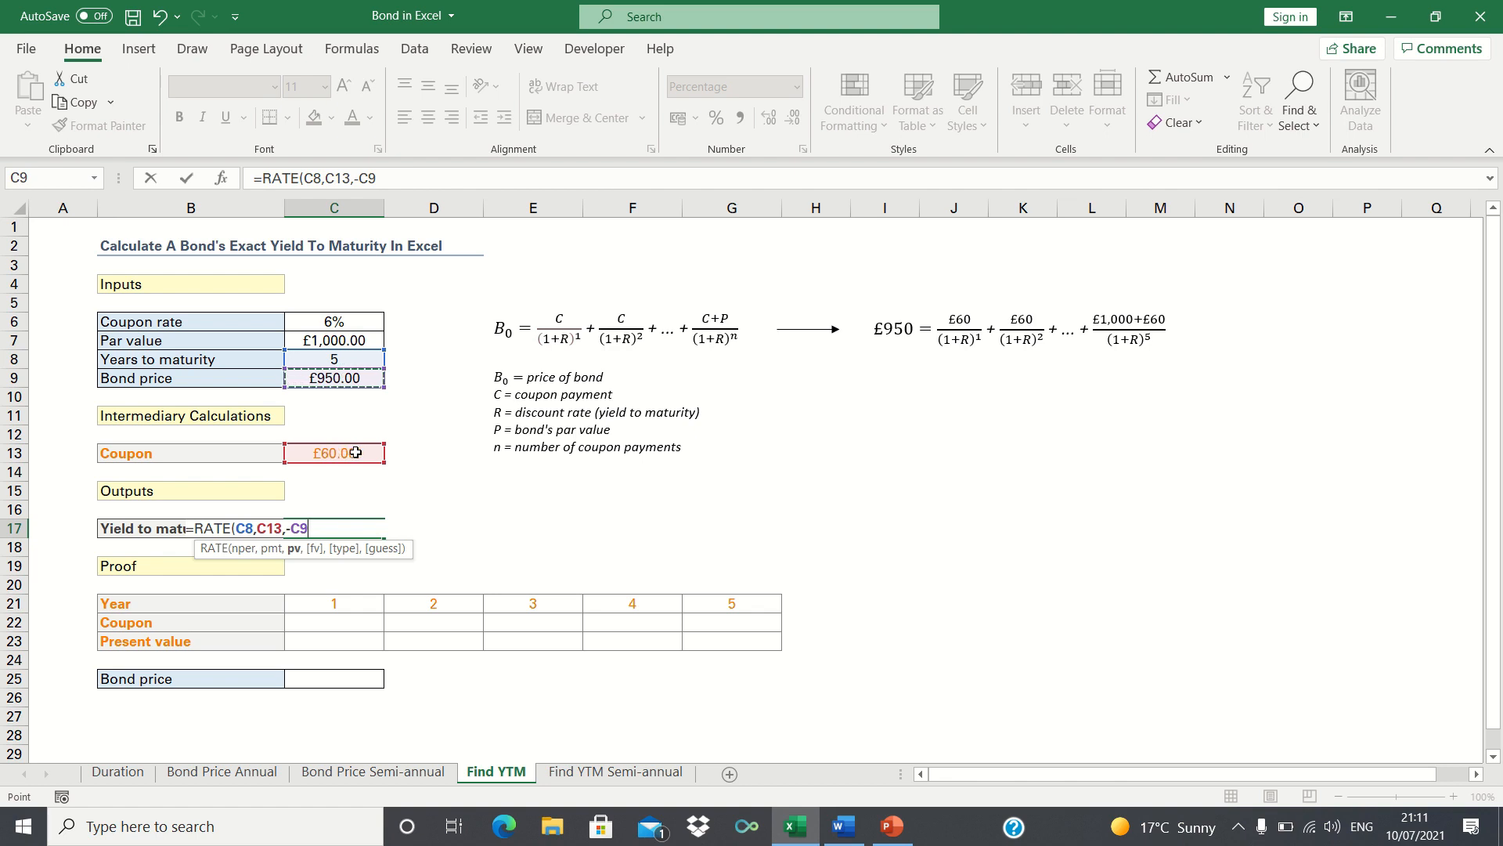
{"action": "type", "text": ","}
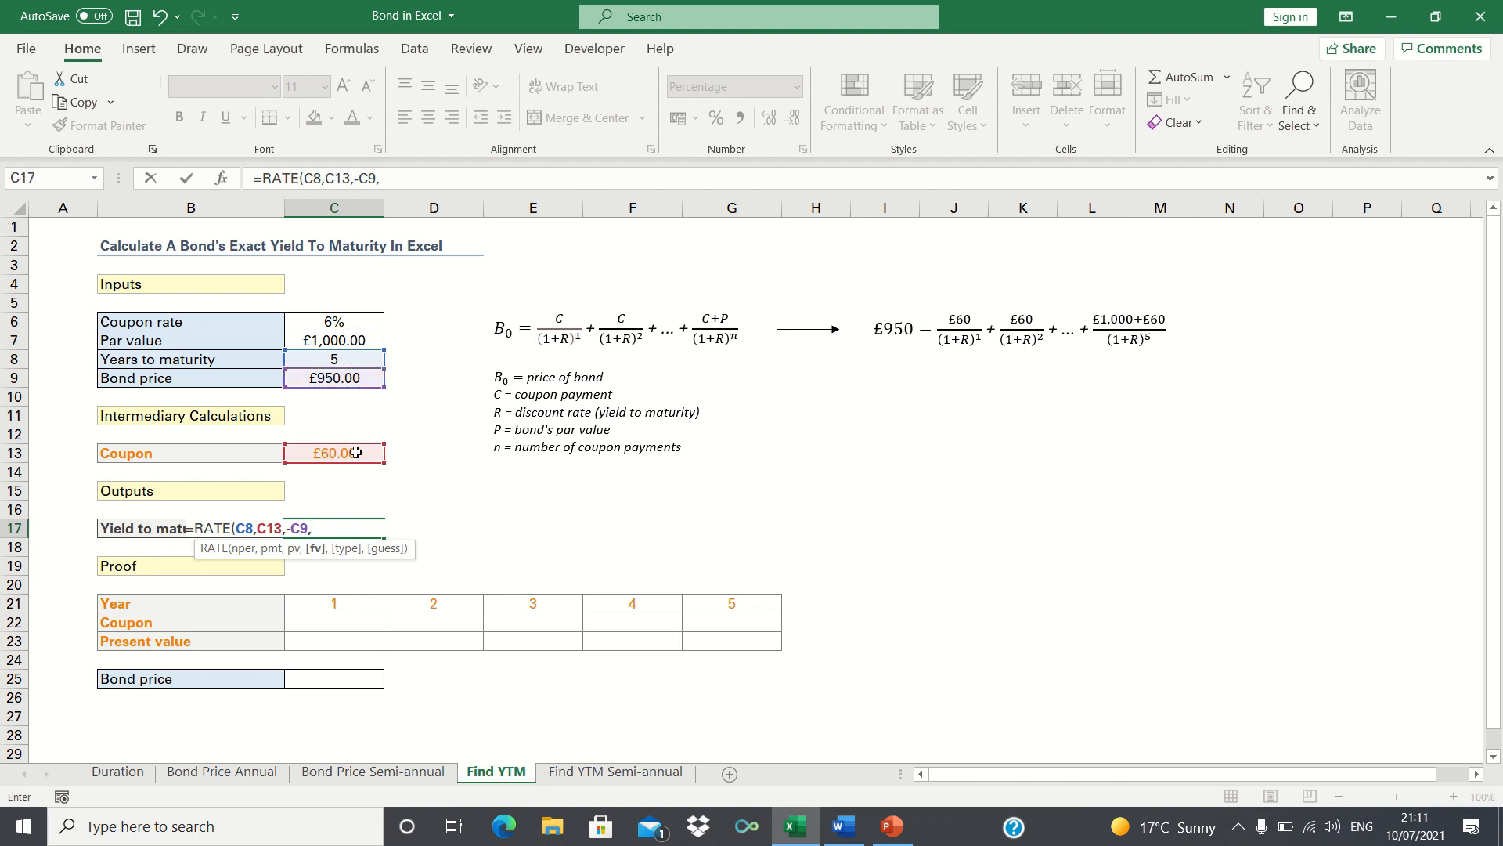
{"action": "left_click", "coordinate": [358, 339]}
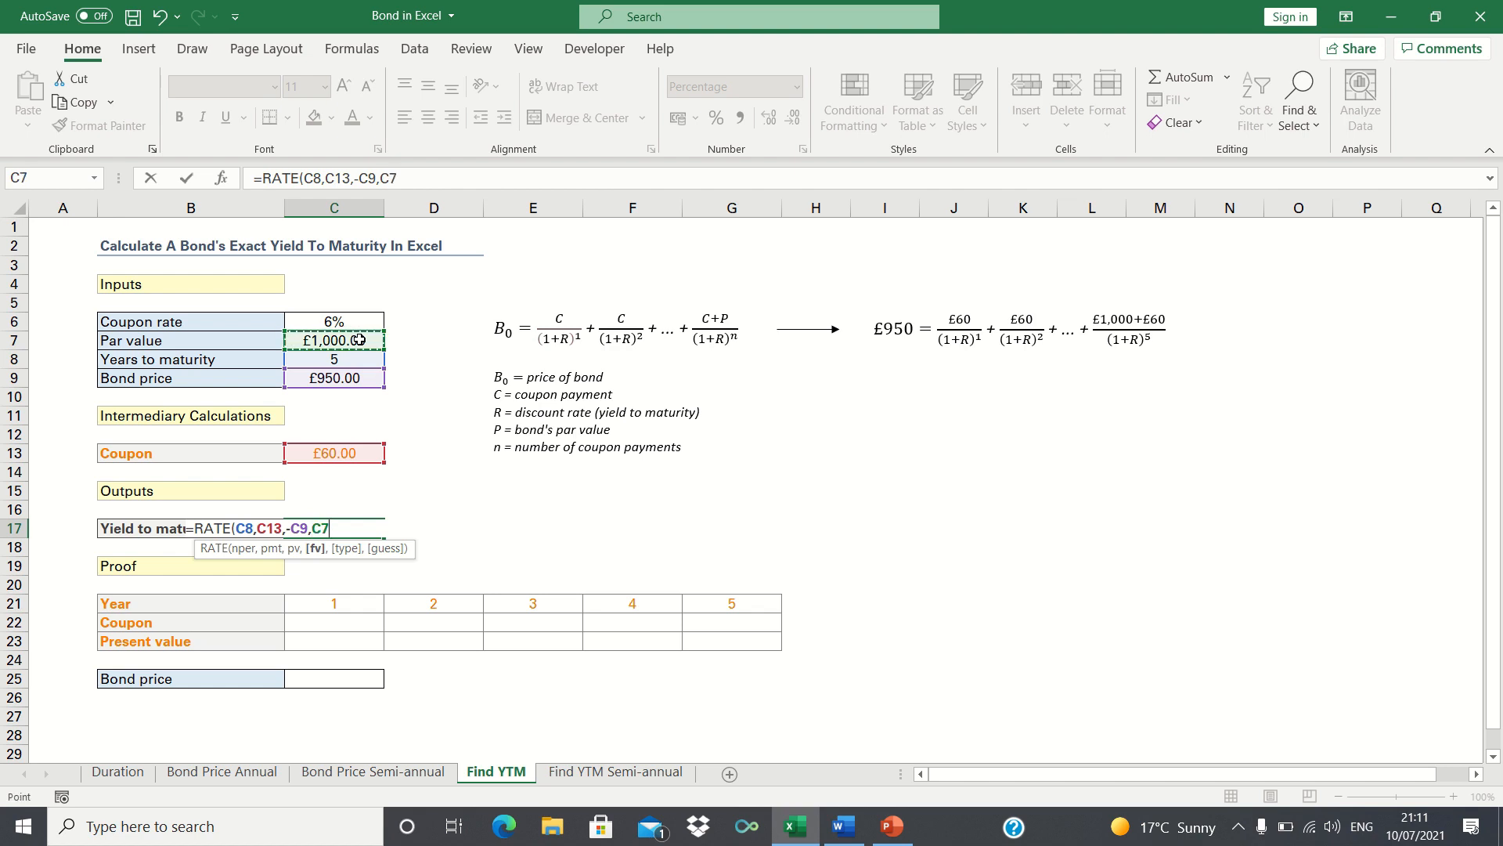
{"action": "type", "text": ")"}
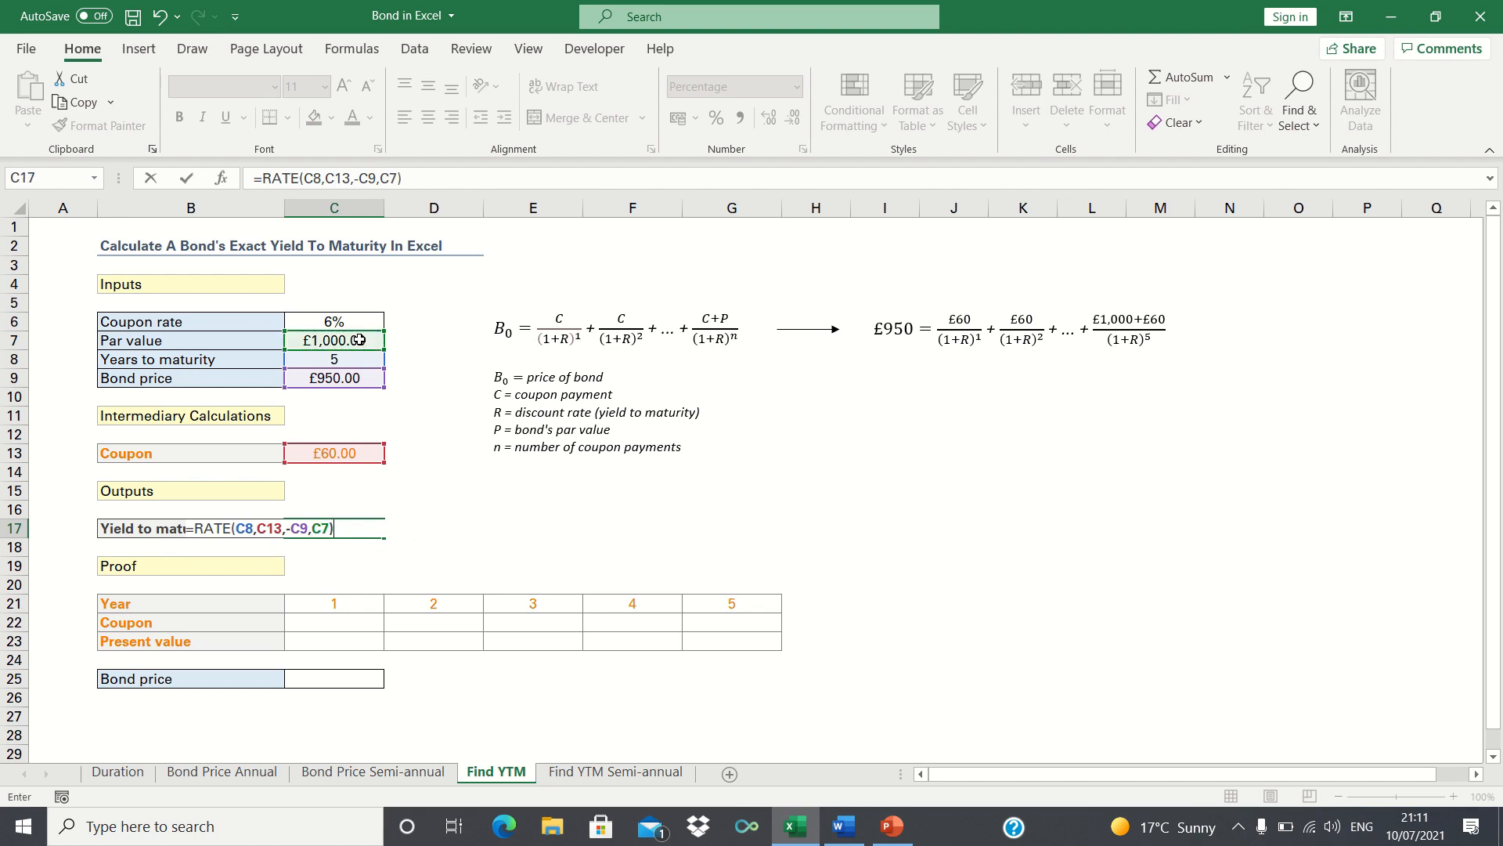
{"action": "key", "text": "Return"}
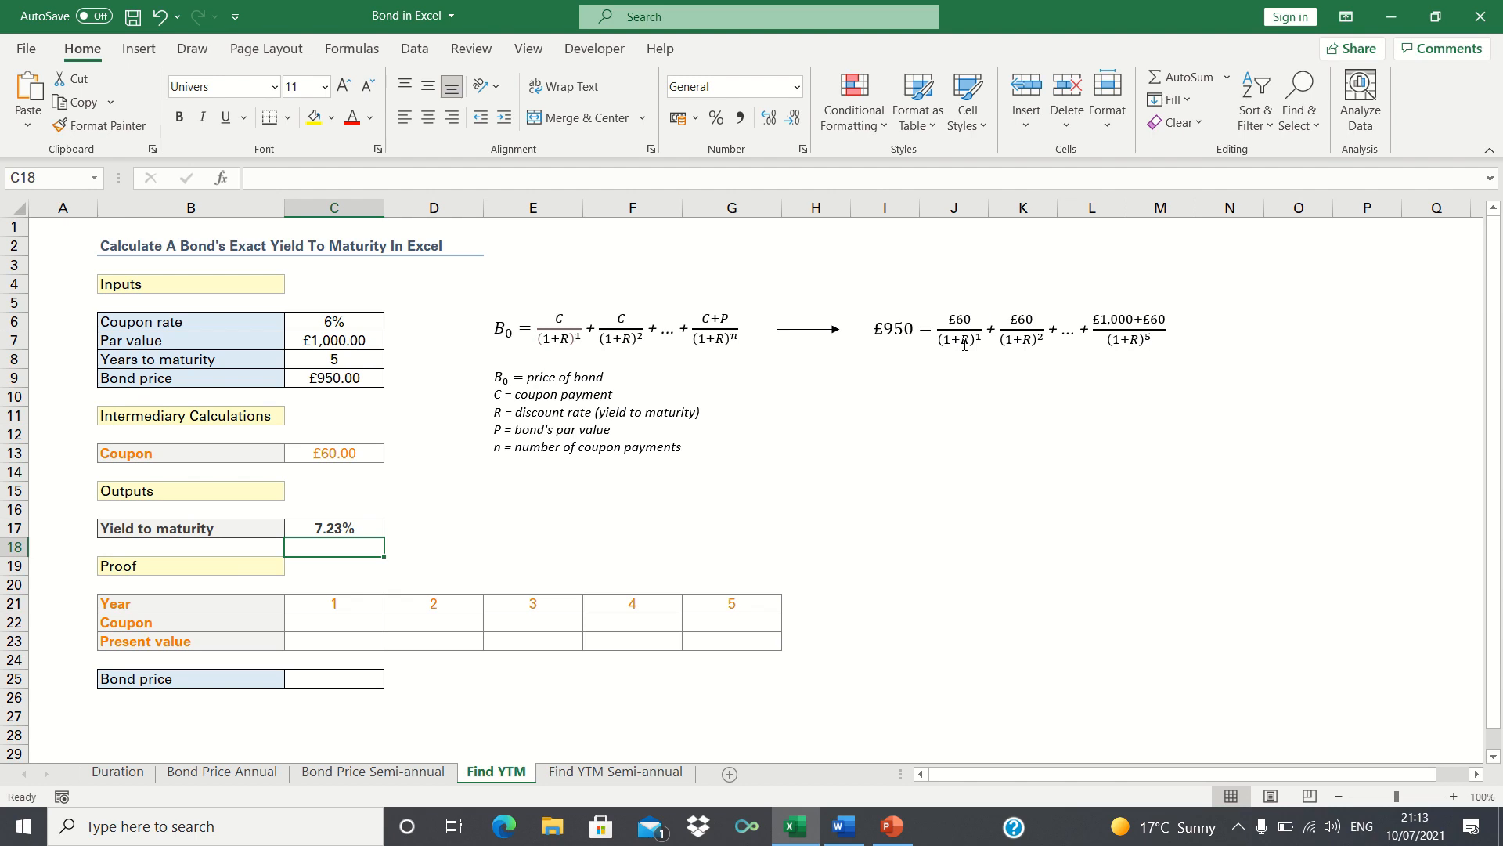
Step: Link the year 1 coupon in C22 to $C$13 as an absolute reference and fill it across to year 5 in G22
{"action": "left_click", "coordinate": [360, 618]}
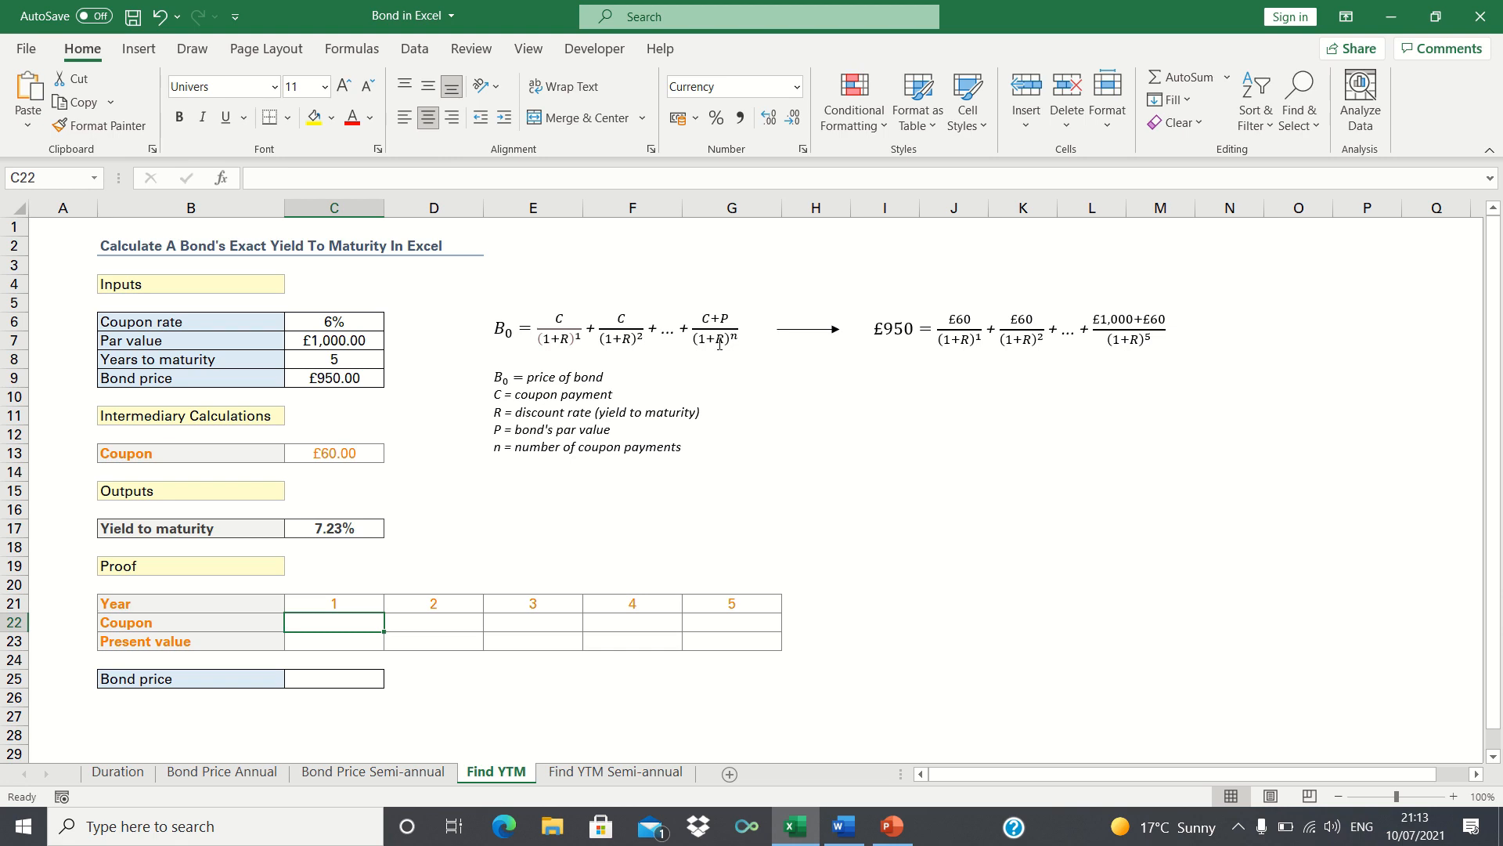
{"action": "type", "text": "="}
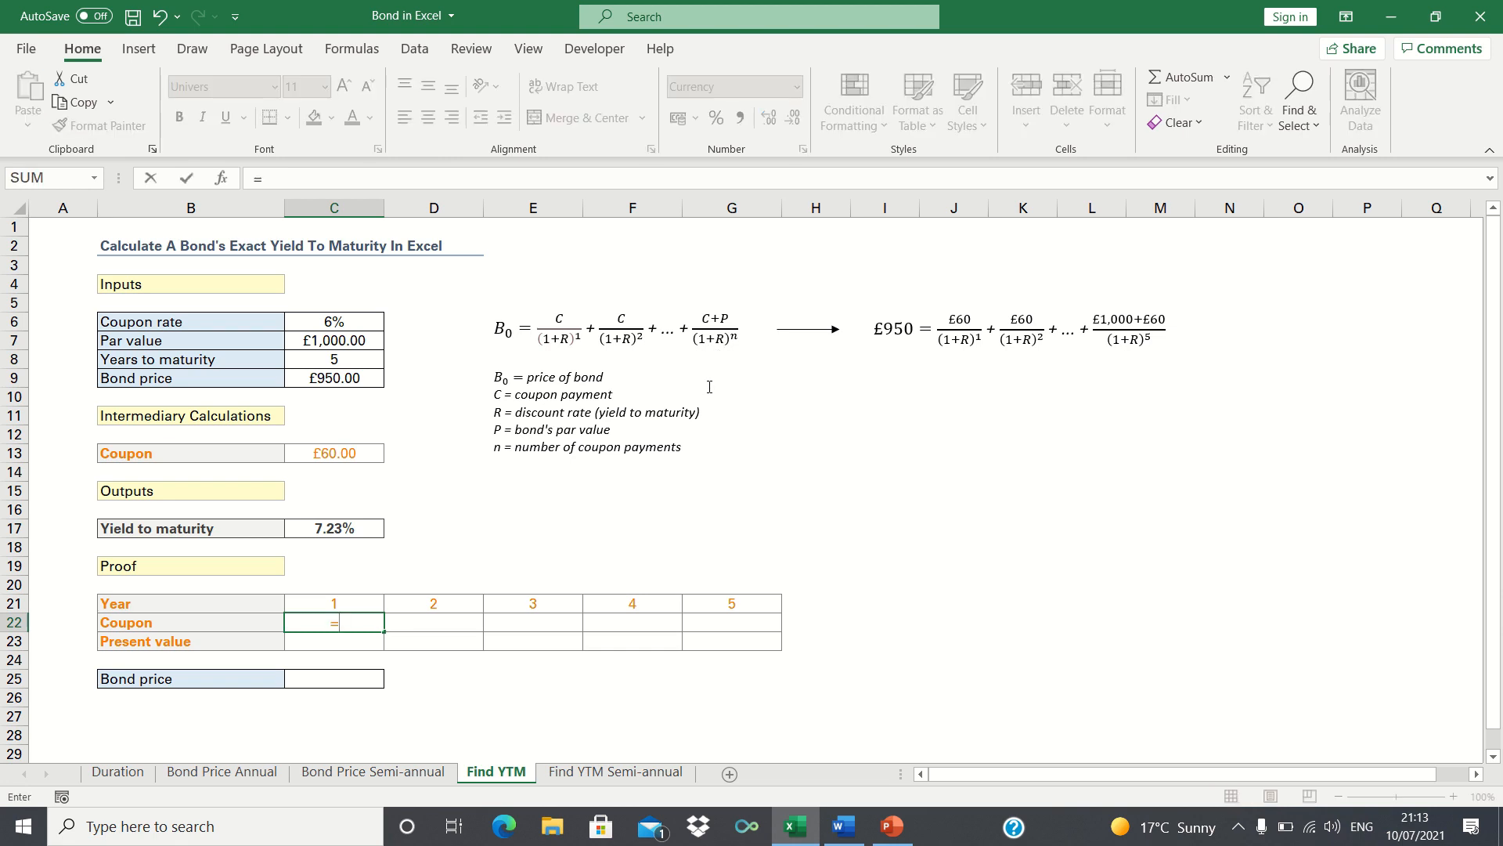
{"action": "left_click", "coordinate": [358, 453]}
{"action": "key", "text": "F4"}
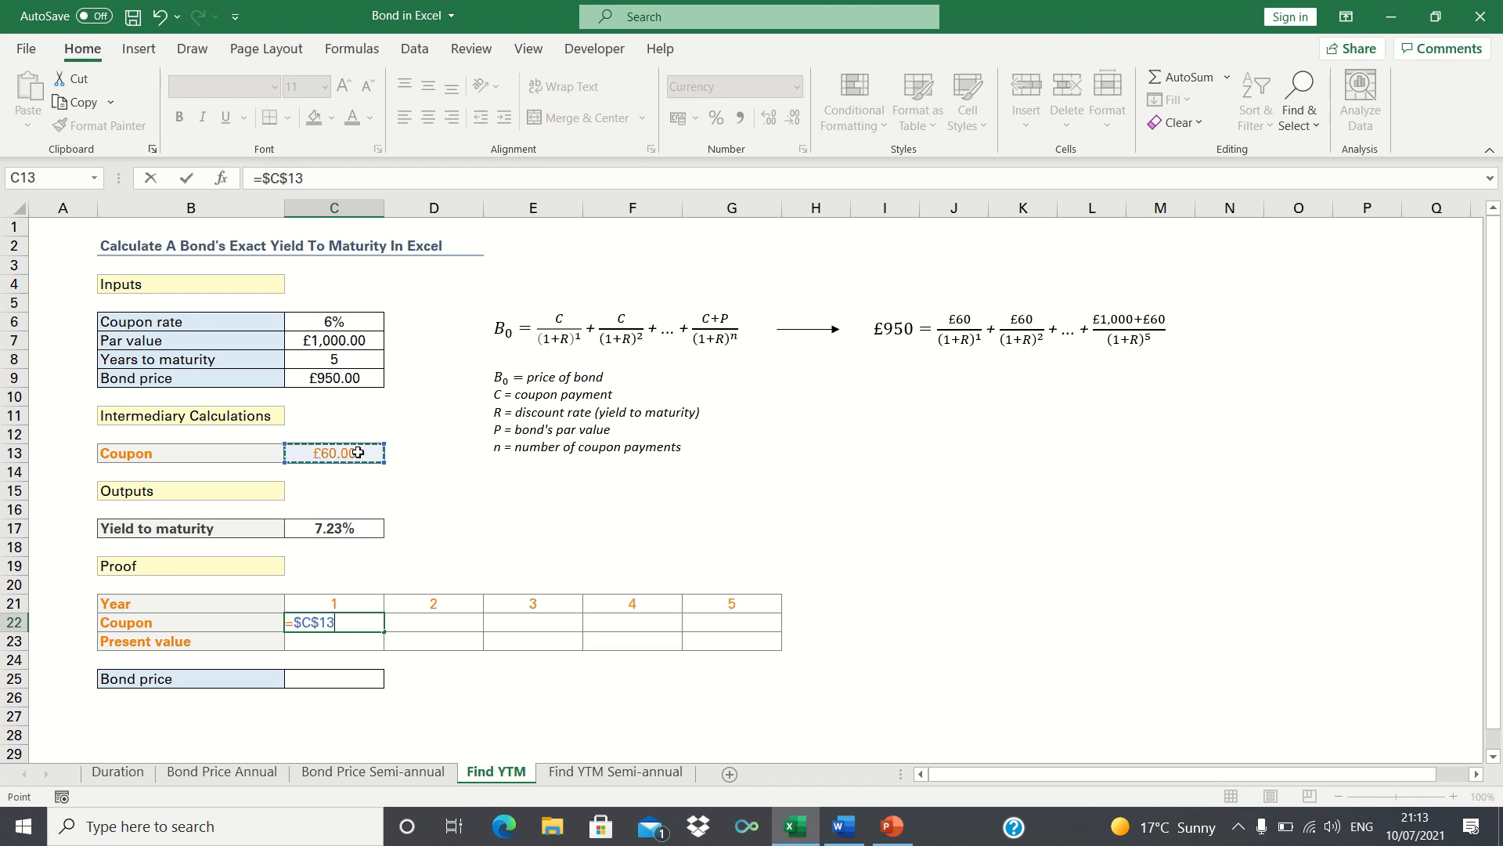
{"action": "key", "text": "Return"}
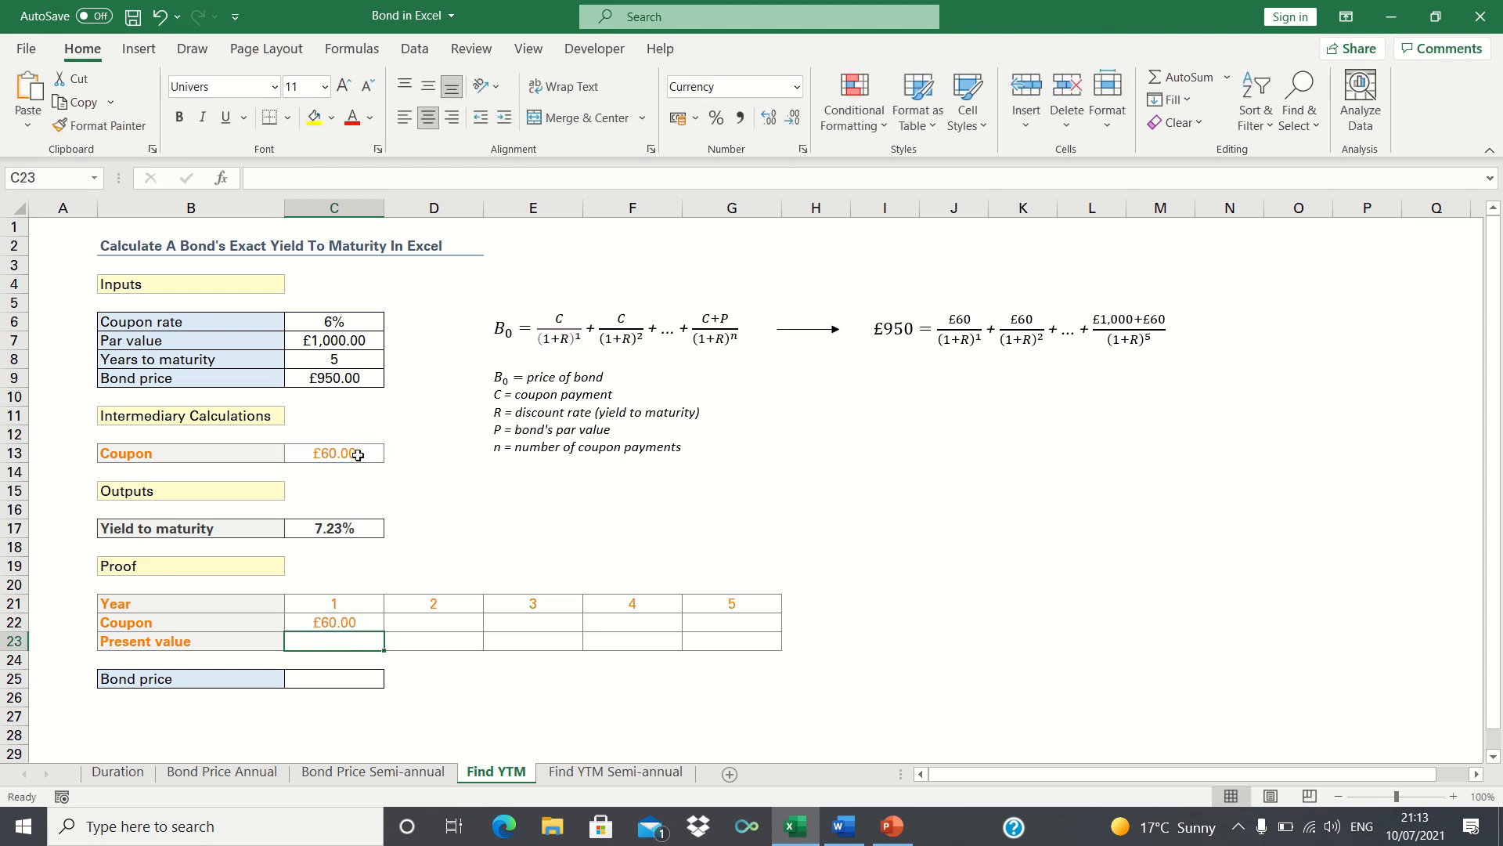
{"action": "left_click", "coordinate": [369, 622]}
{"action": "left_click_drag", "start_coordinate": [383, 630], "coordinate": [745, 626]}
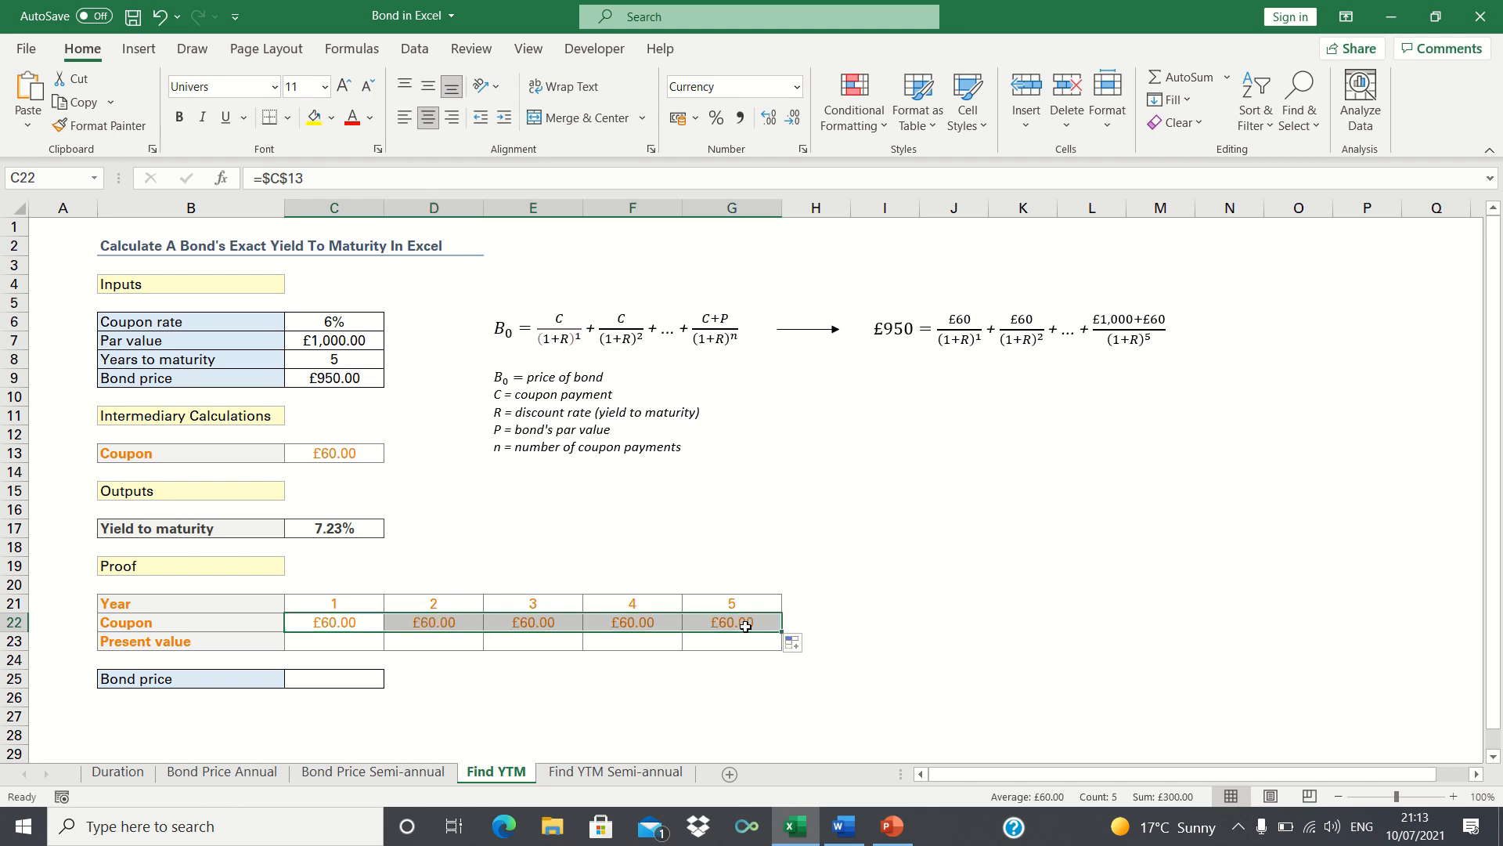
Step: Add the par value in C7 to the year 5 coupon formula in G22, making it =$C$13+C7
{"action": "left_click", "coordinate": [745, 627]}
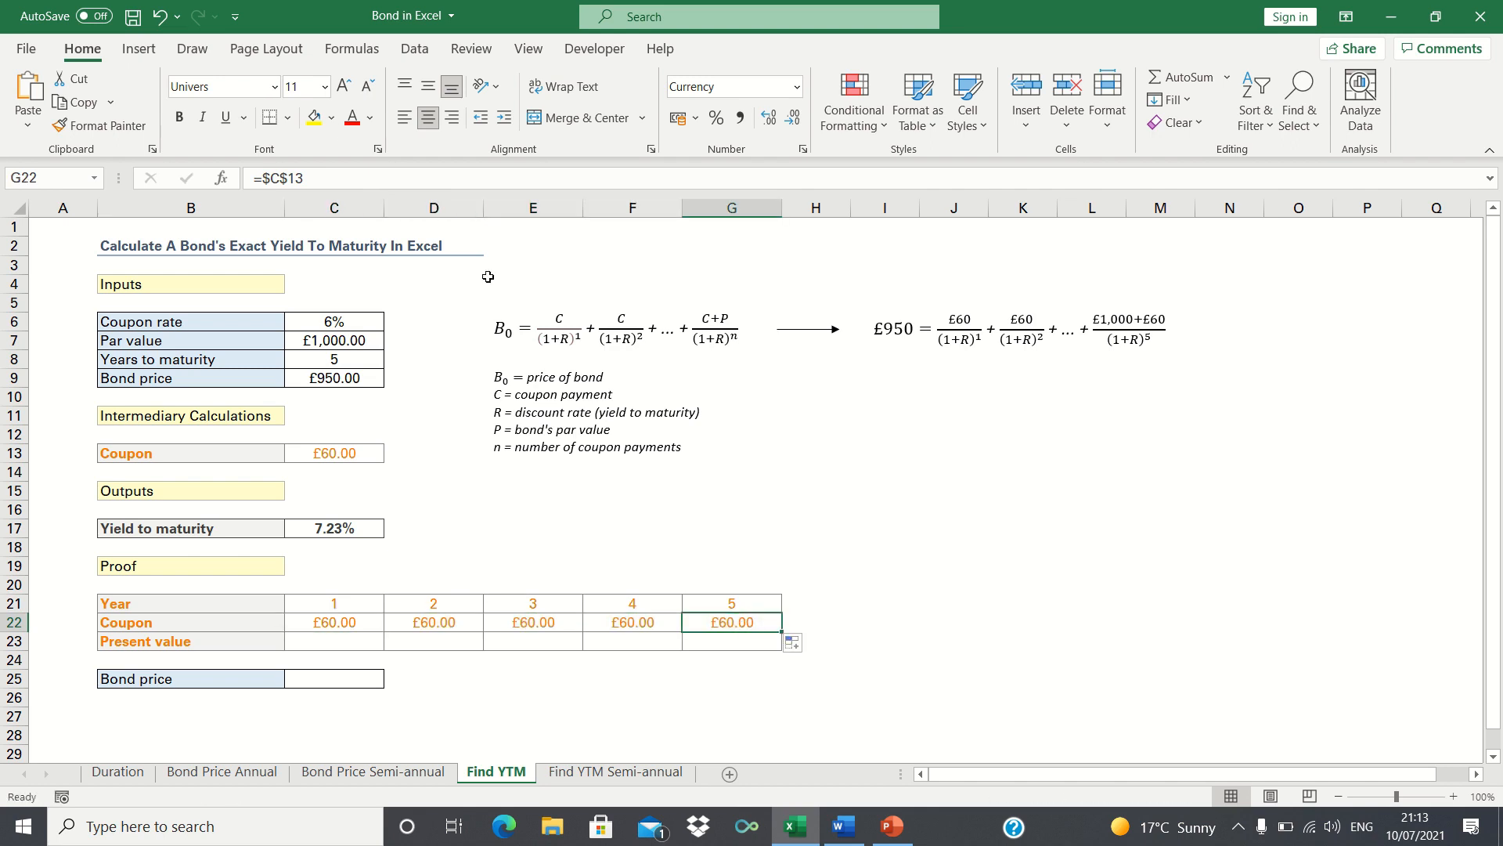
{"action": "left_click", "coordinate": [320, 175]}
{"action": "type", "text": "+"}
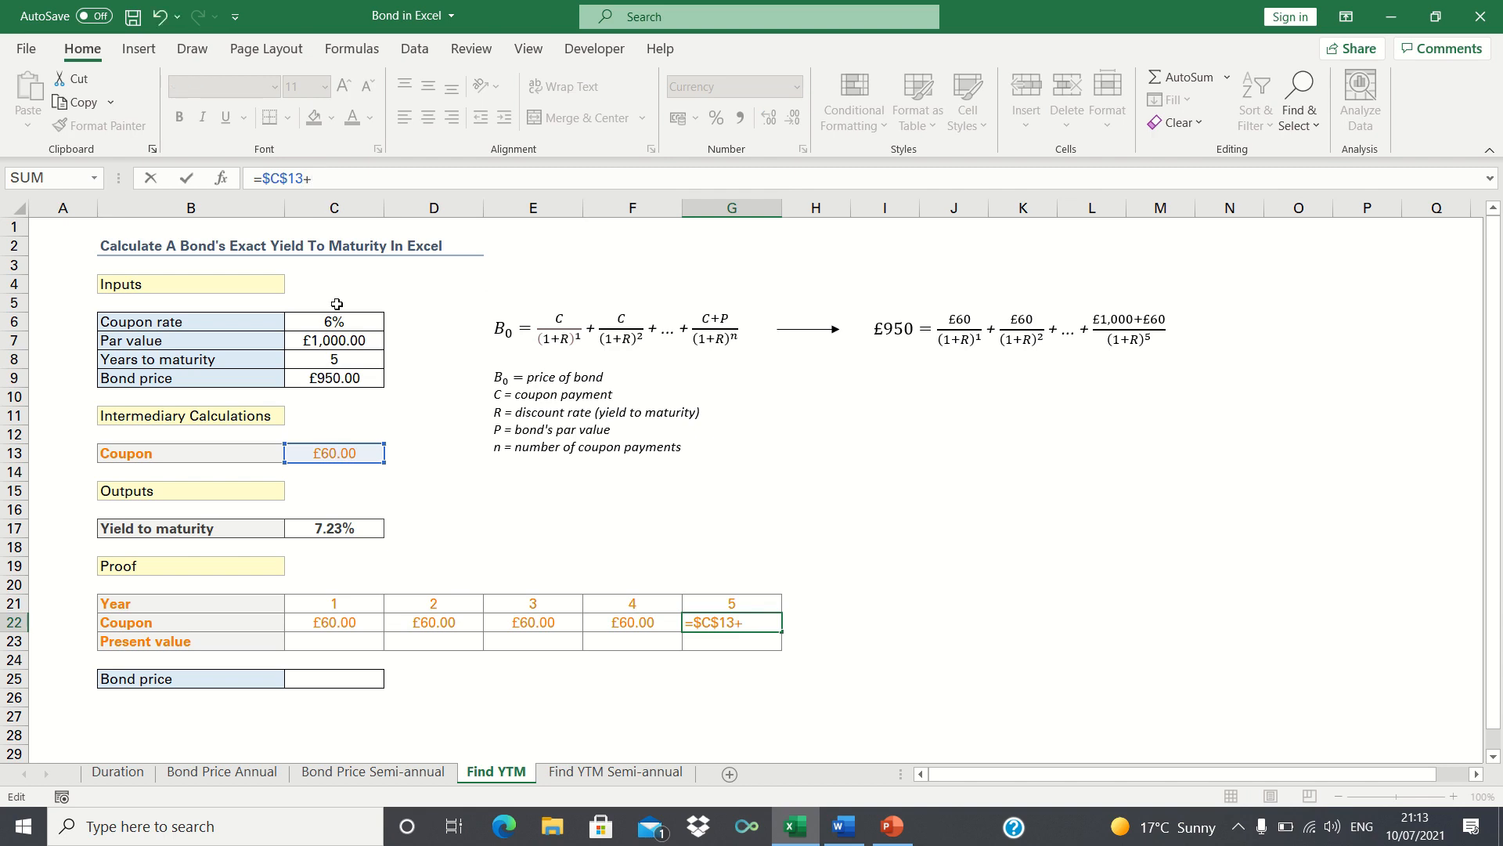
{"action": "left_click", "coordinate": [339, 340]}
{"action": "key", "text": "Return"}
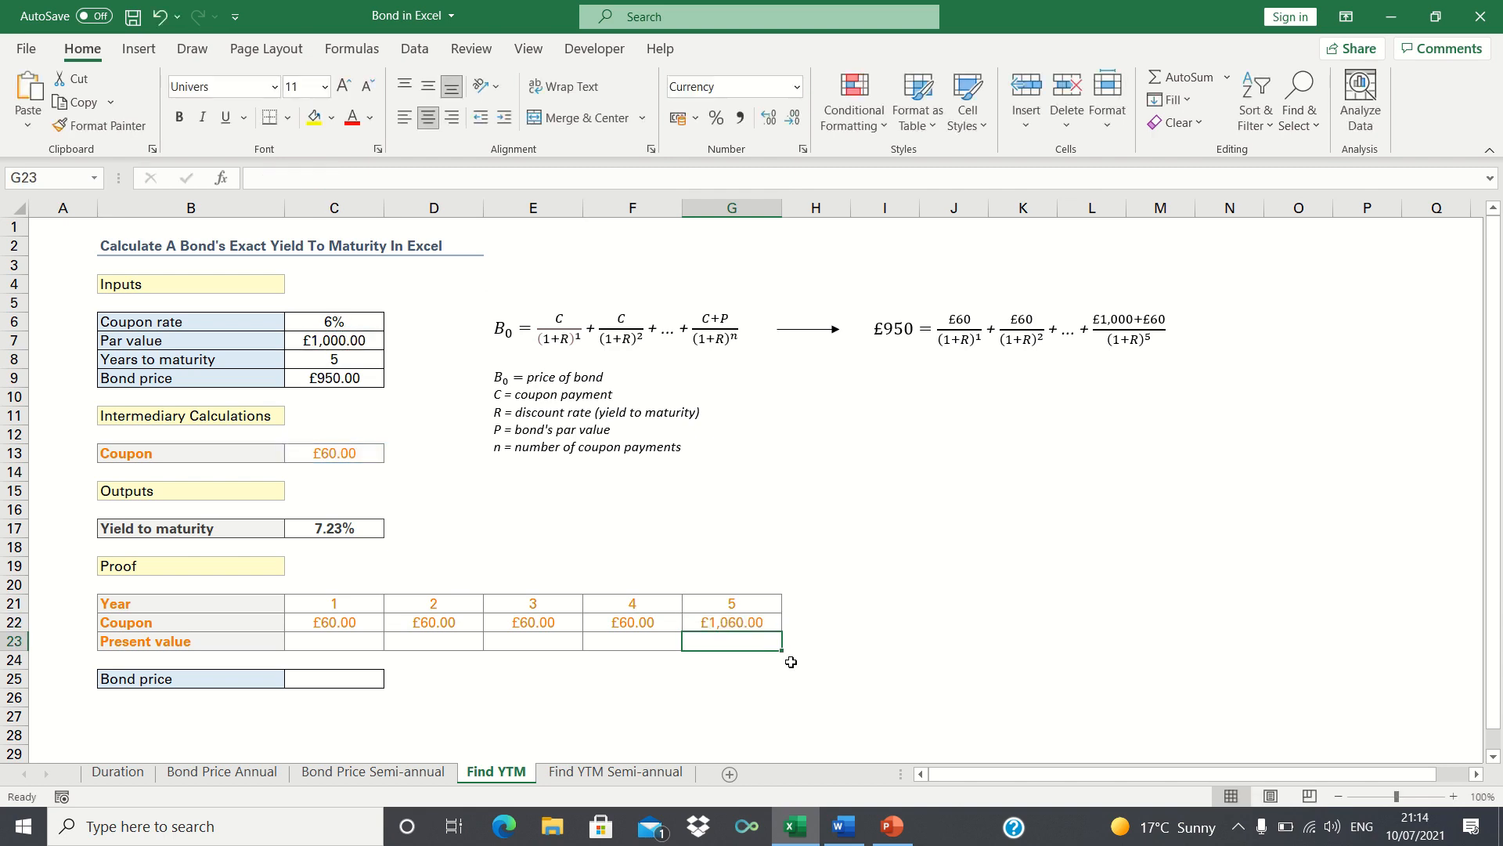
Step: Calculate the year 1 present value in C23 as =C22/(1+$C$17)^C21 and fill it across to year 5 in G23
{"action": "key", "text": "ctrl+Left"}
{"action": "key", "text": "Right"}
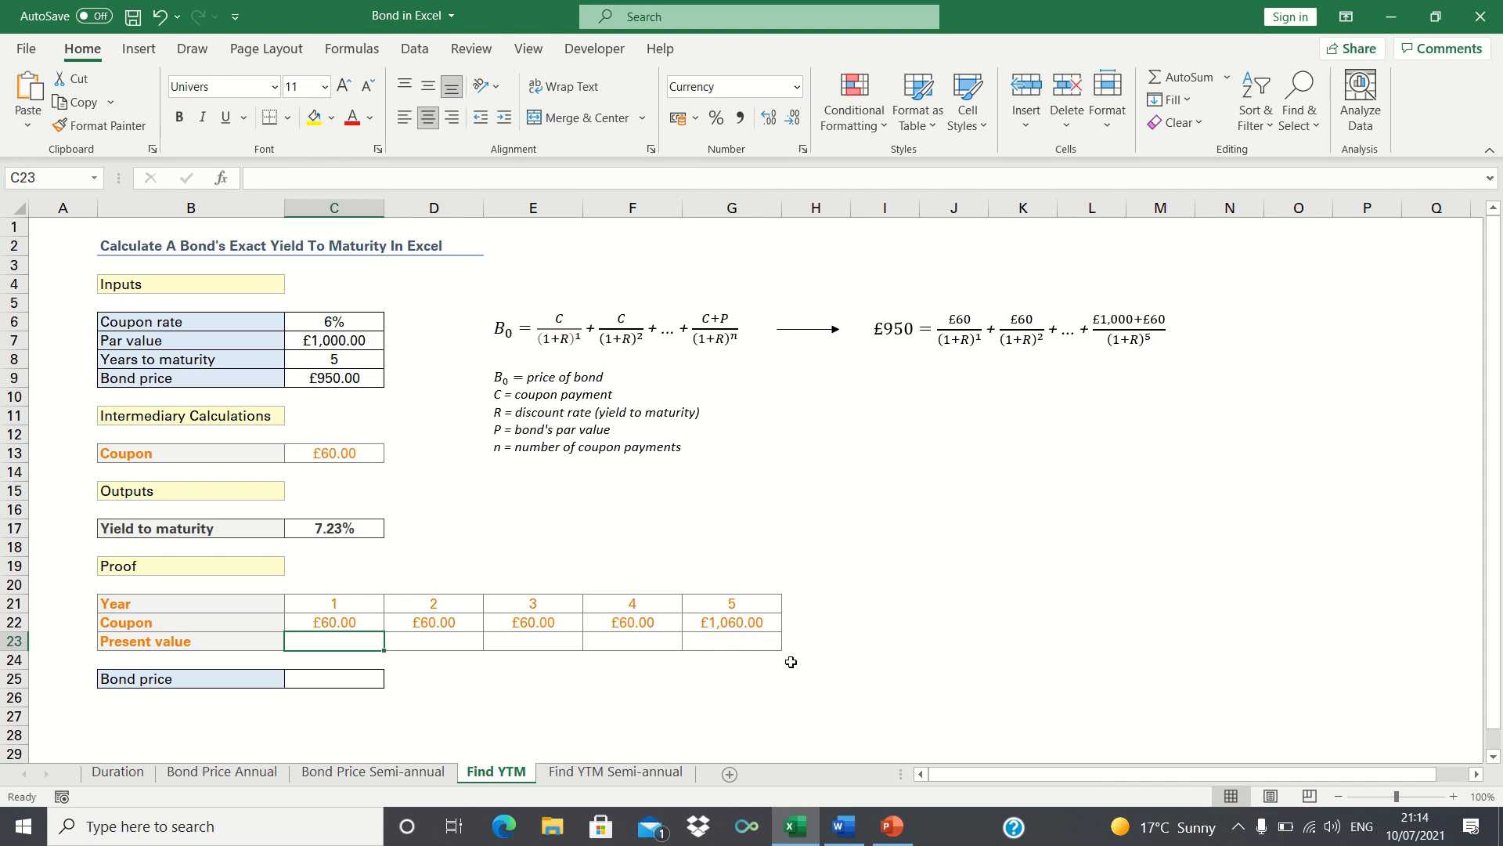
{"action": "type", "text": "="}
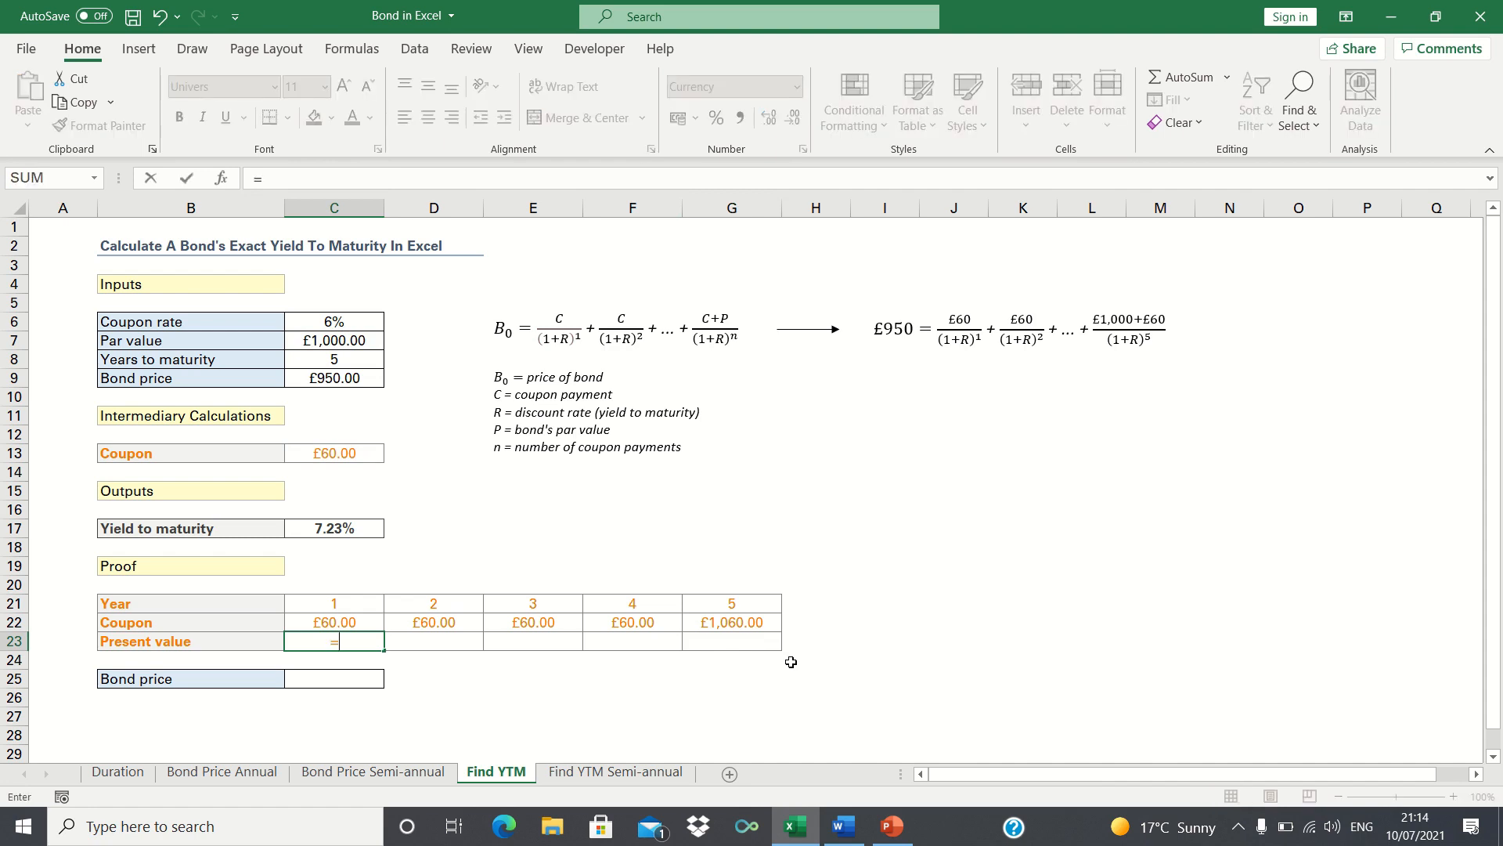
{"action": "key", "text": "Up"}
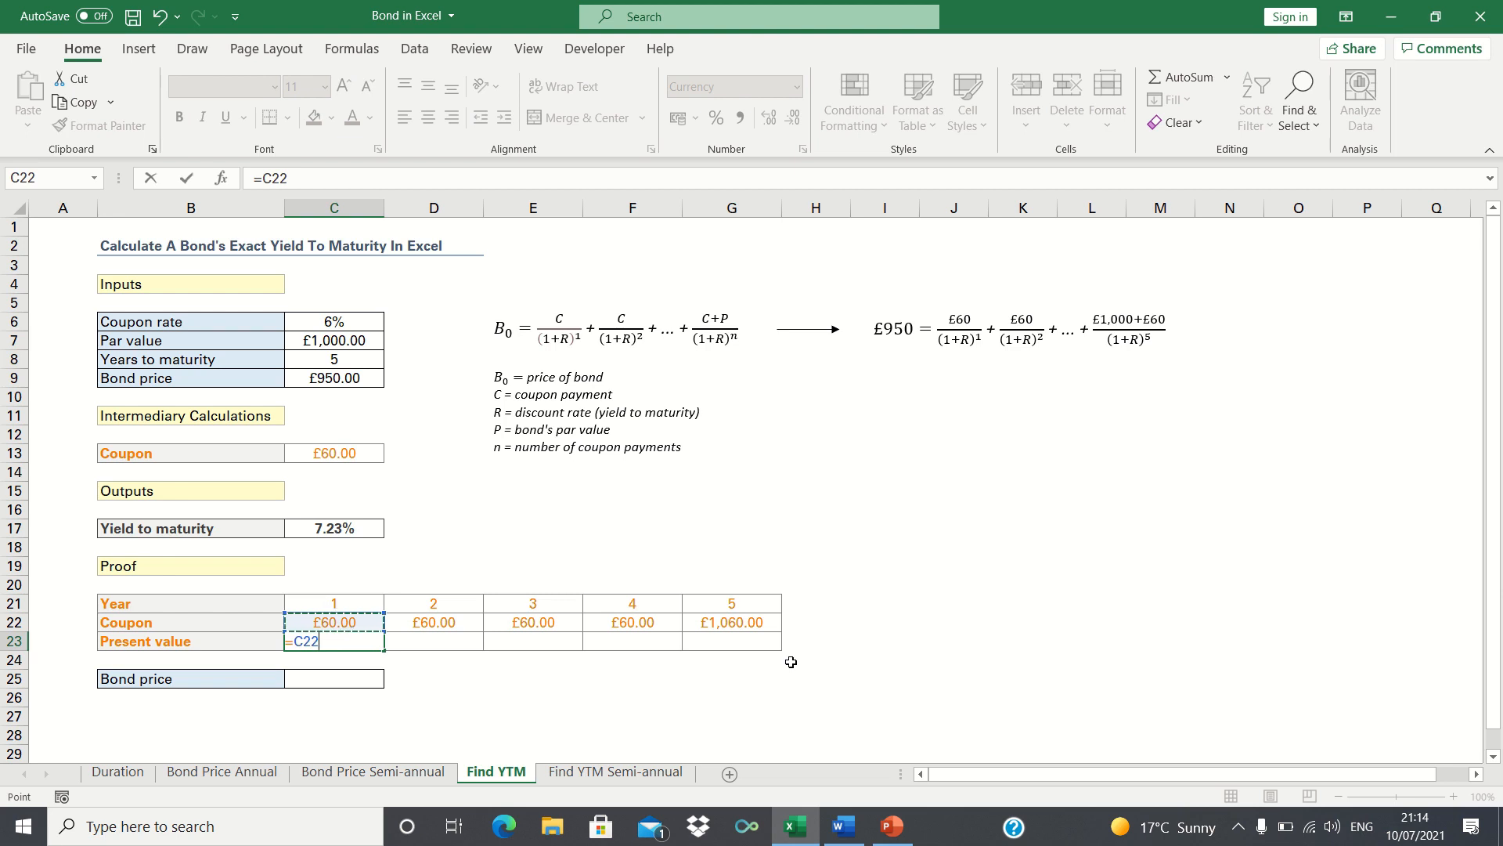
{"action": "type", "text": "/(1+"}
{"action": "left_click", "coordinate": [336, 529]}
{"action": "key", "text": "F4"}
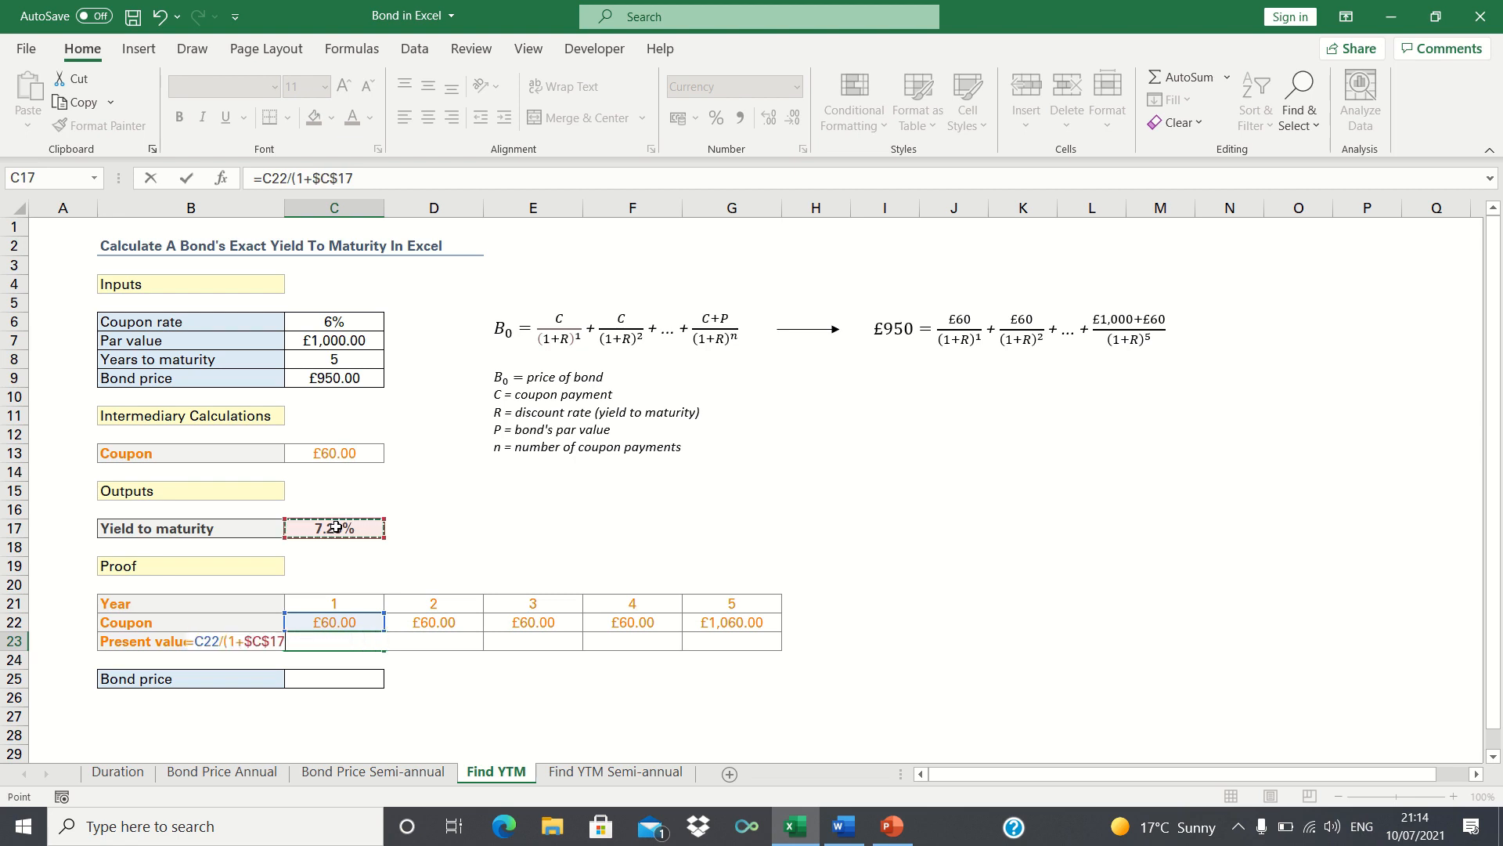
{"action": "type", "text": ")^"}
{"action": "left_click", "coordinate": [329, 604]}
{"action": "key", "text": "Return"}
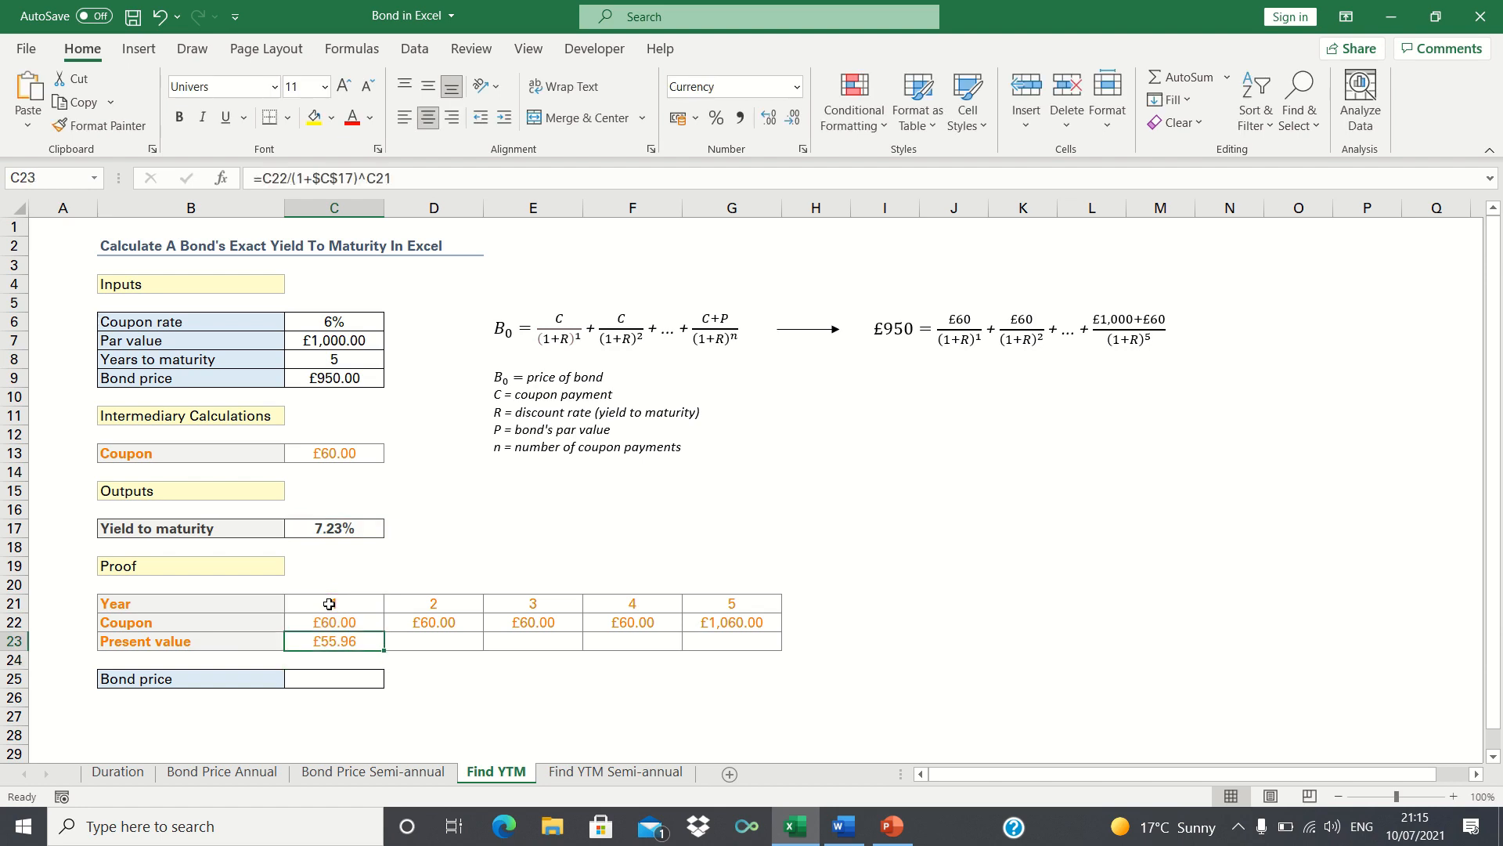
{"action": "left_click_drag", "start_coordinate": [384, 650], "coordinate": [771, 650]}
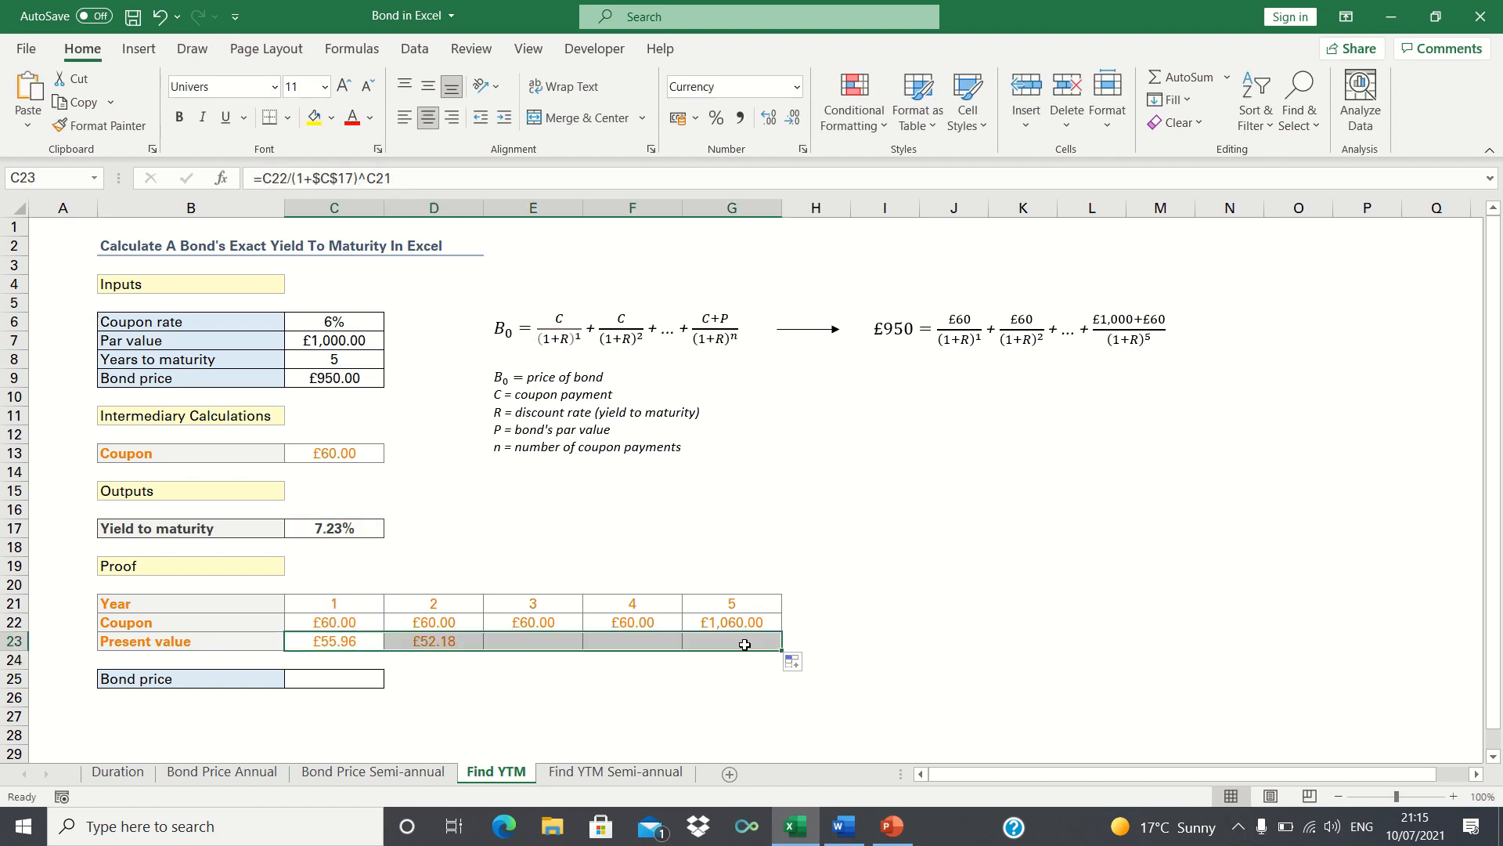
Step: Calculate the proof's bond price in C25 by summing the present values with =SUM(C23:G23)
{"action": "left_click", "coordinate": [329, 676]}
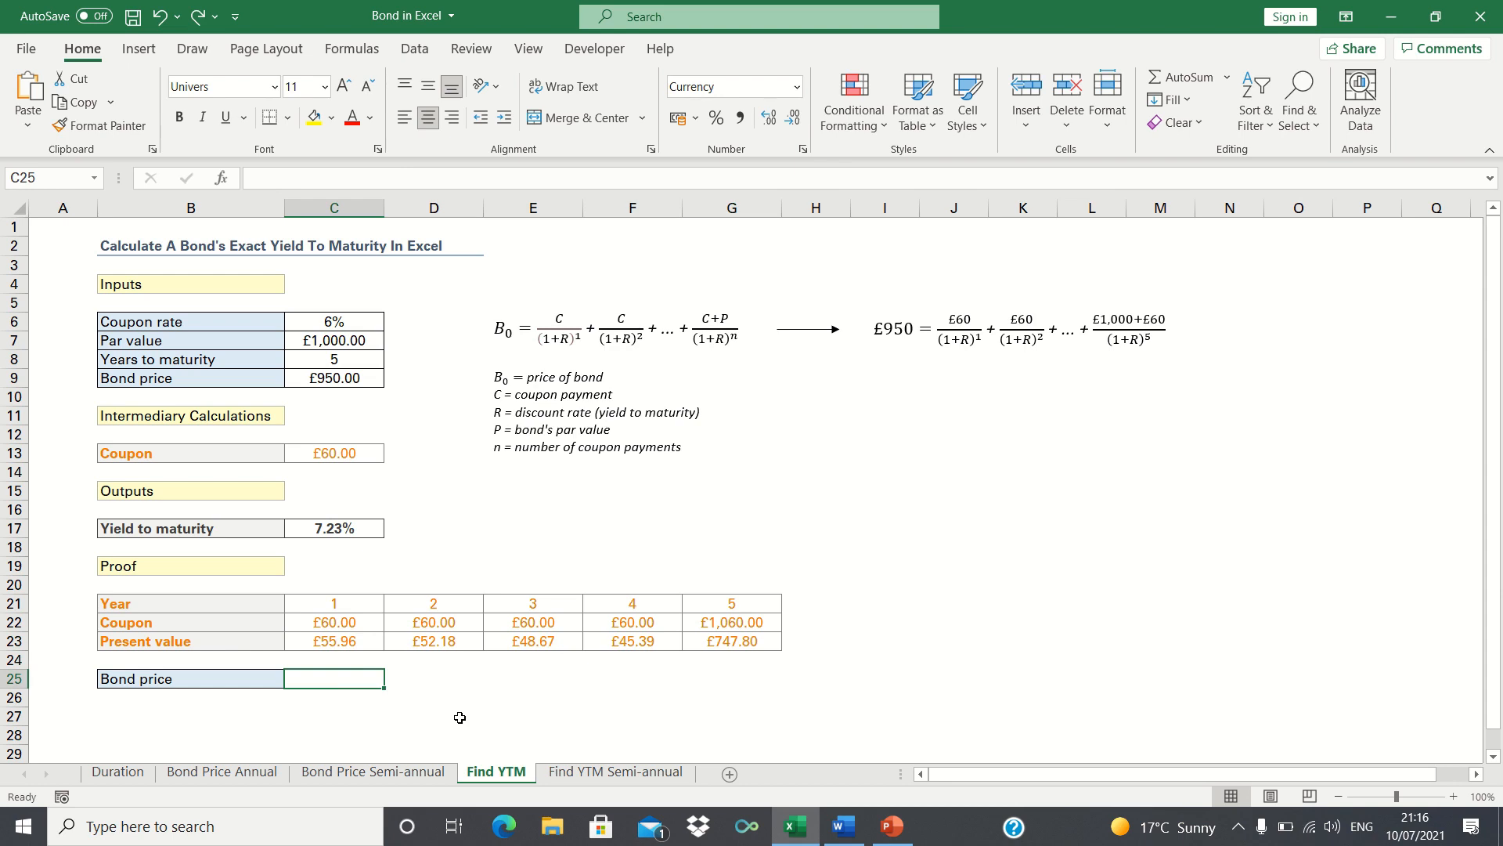
{"action": "type", "text": "=SUM("}
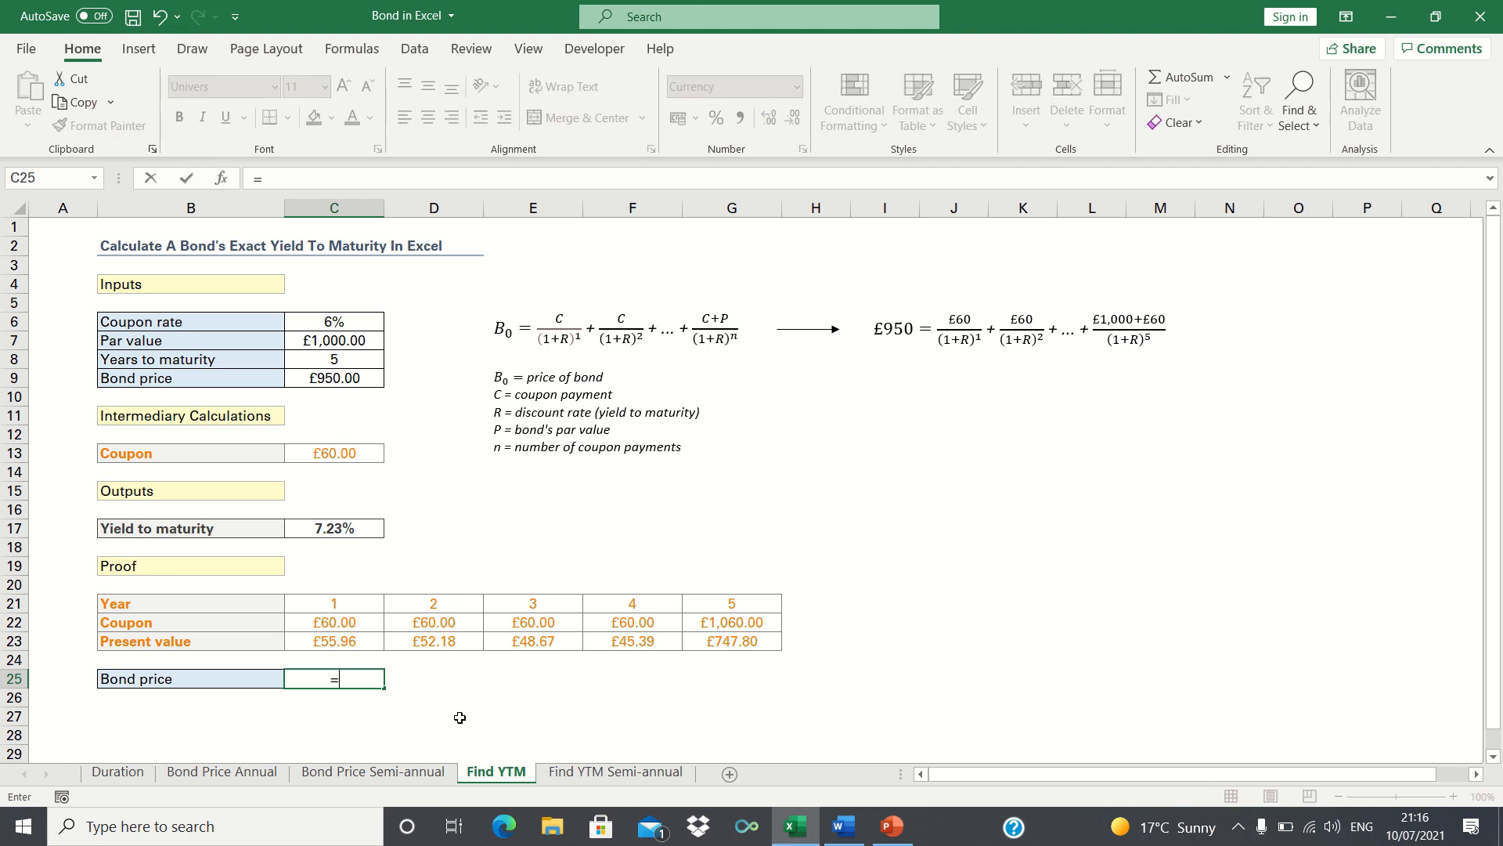
{"action": "key", "text": "Up"}
{"action": "key", "text": "Up"}
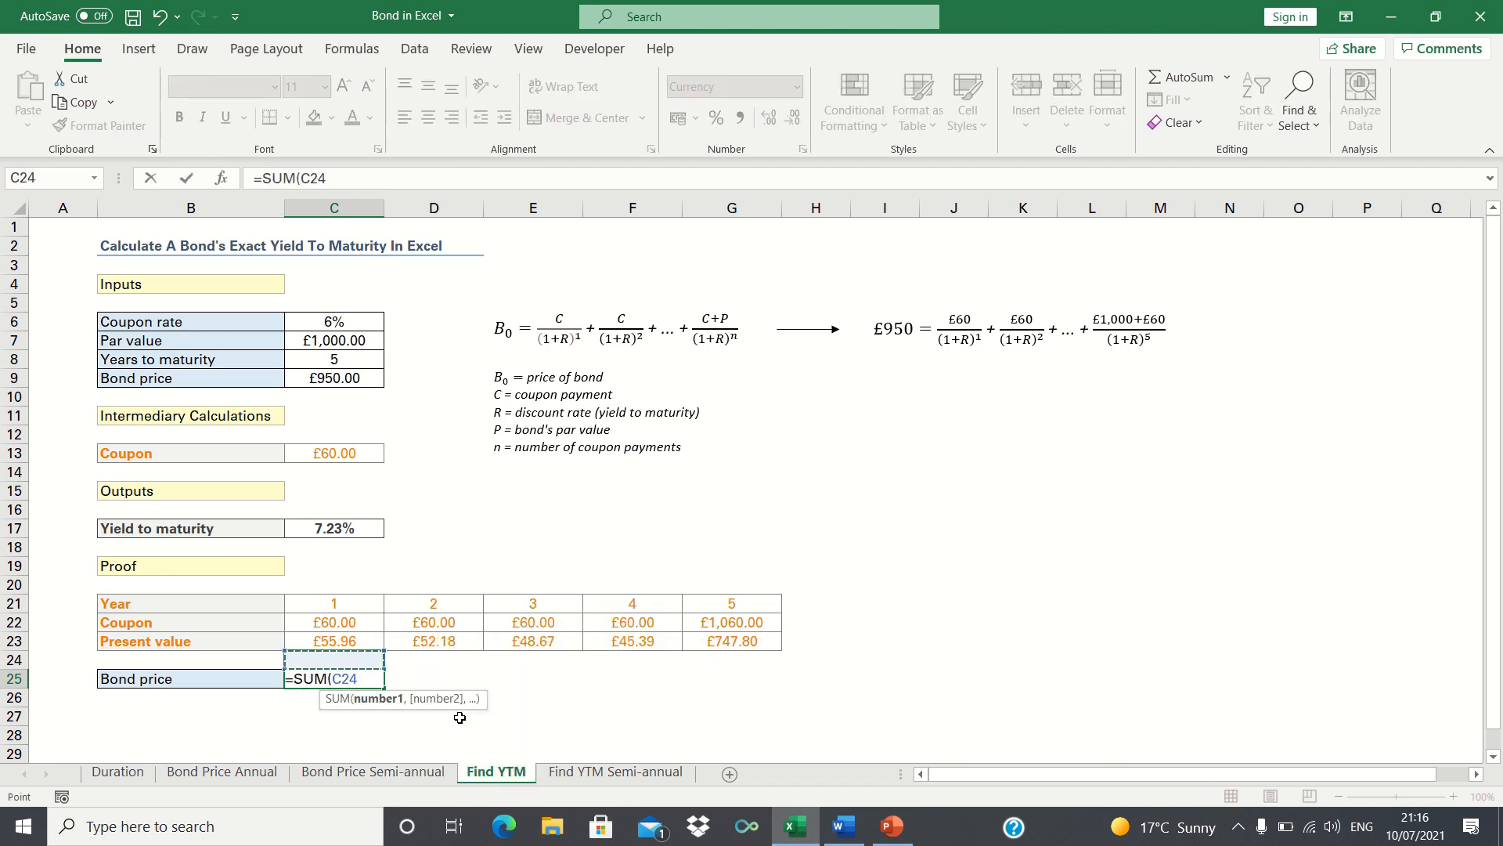
{"action": "key", "text": "shift+Right"}
{"action": "key", "text": "shift+Right"}
{"action": "key", "text": "shift+Right"}
{"action": "key", "text": "shift+Right"}
{"action": "type", "text": ")"}
{"action": "key", "text": "Return"}
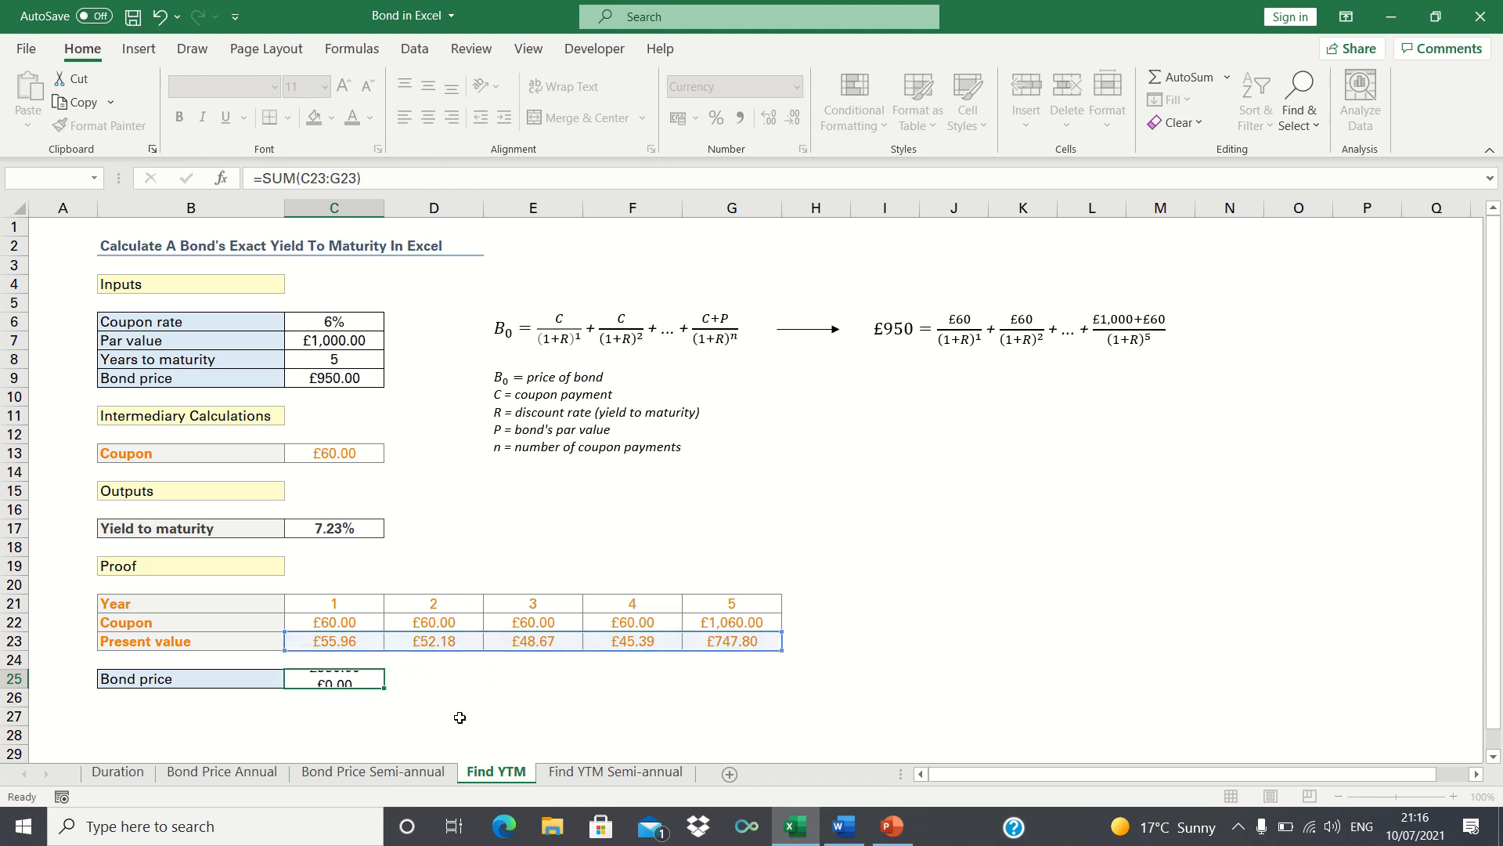
{"action": "key", "text": "Up"}
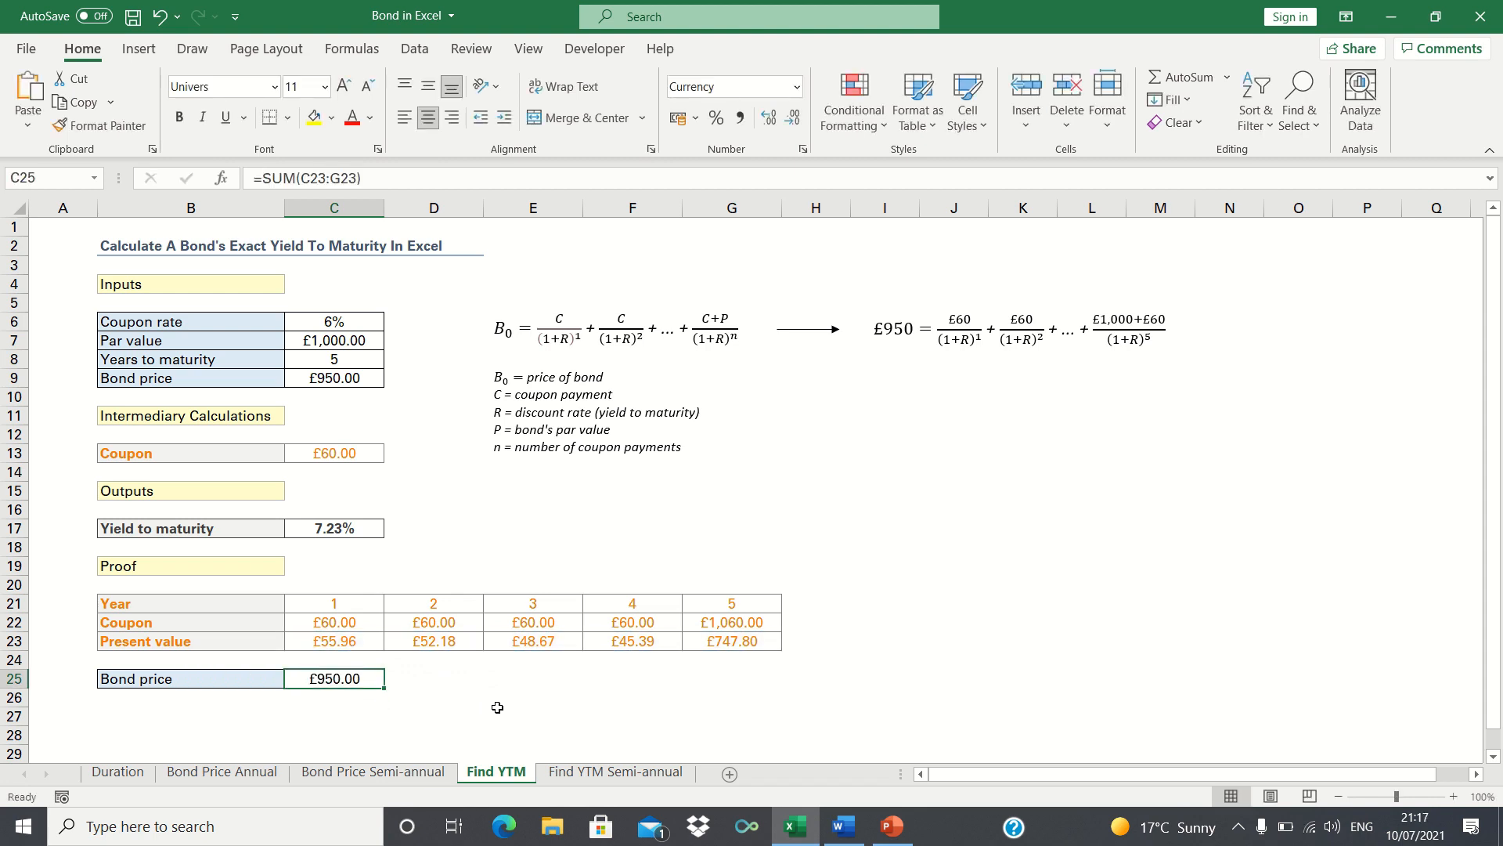